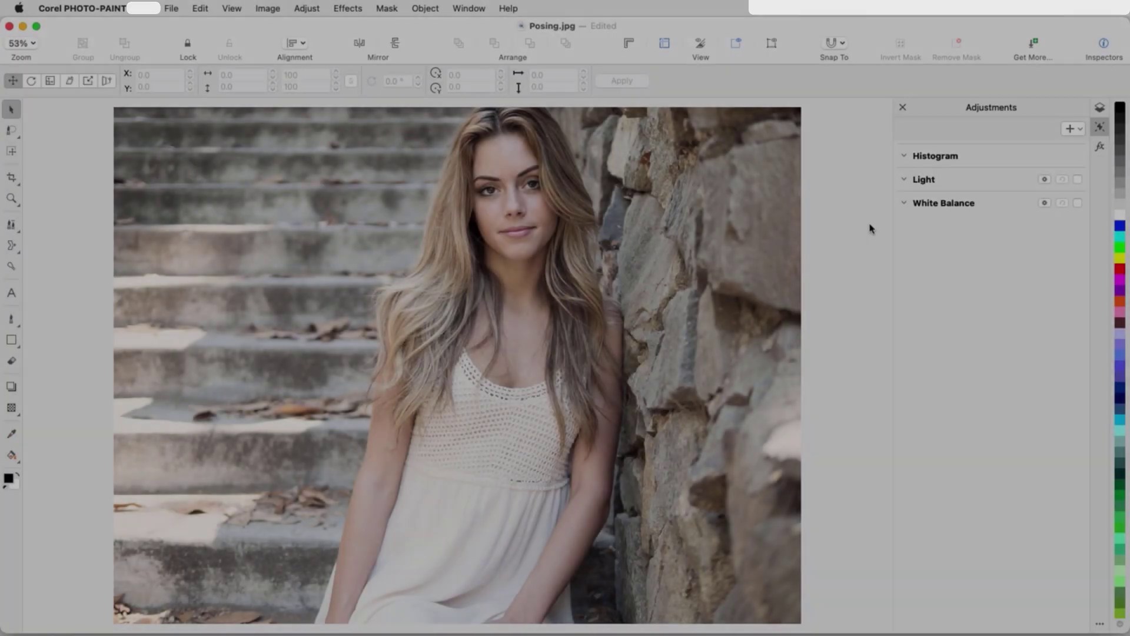
# Step: Add a Contrast Enhancement adjustment with black point 25 and white point 193 sampled by eyedropper
pyautogui.click(1070, 128)
pyautogui.click(840, 223)
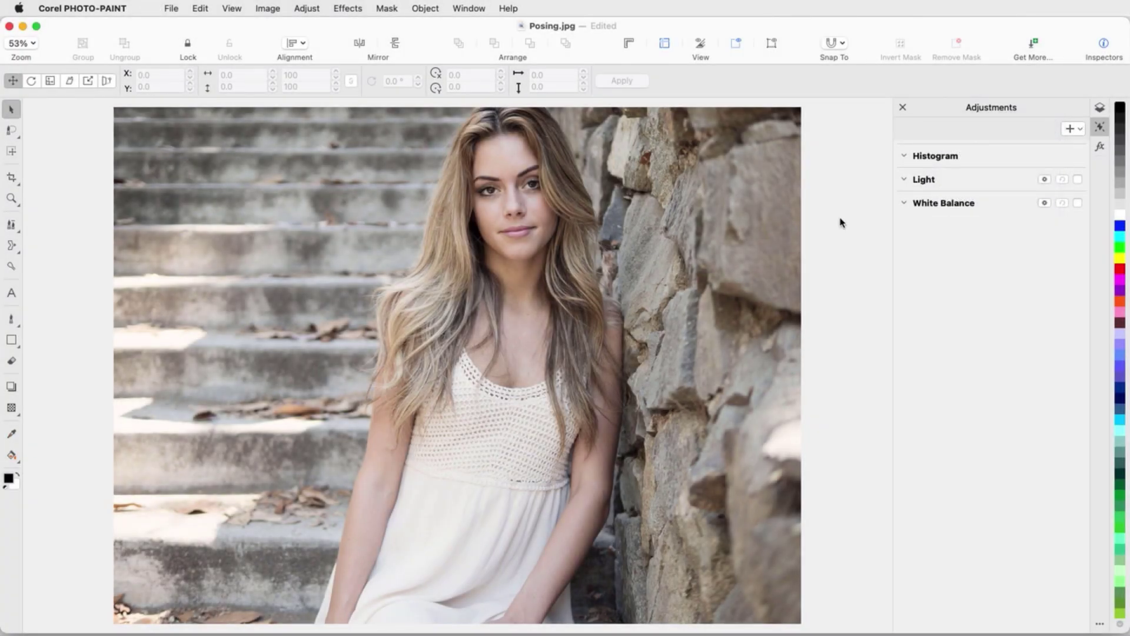
pyautogui.click(945, 221)
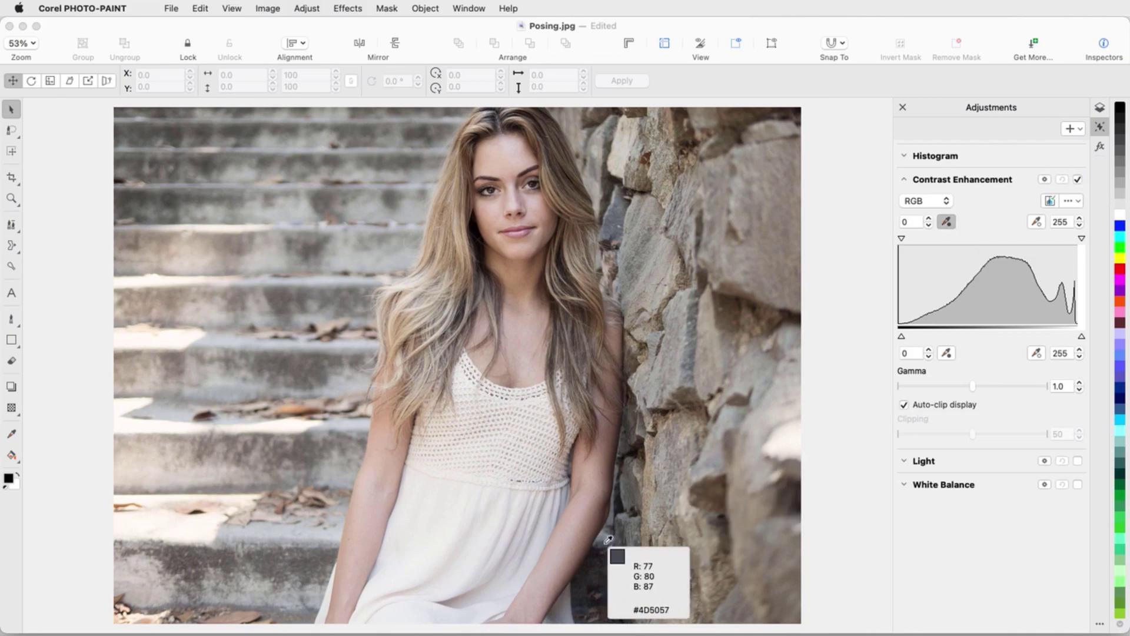
pyautogui.click(575, 574)
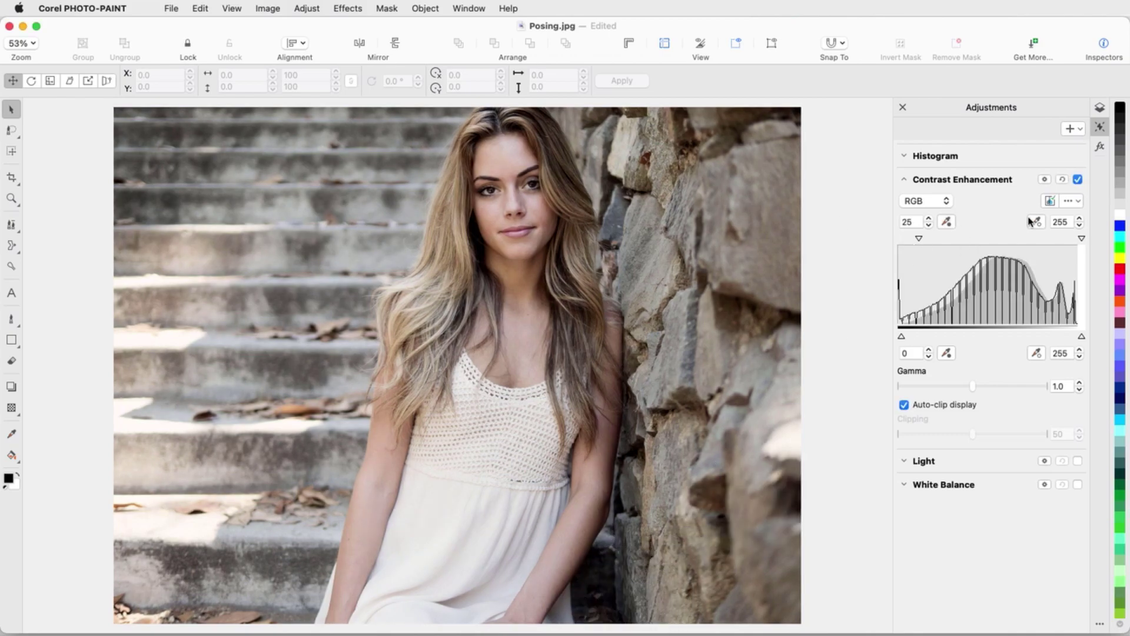
pyautogui.click(542, 556)
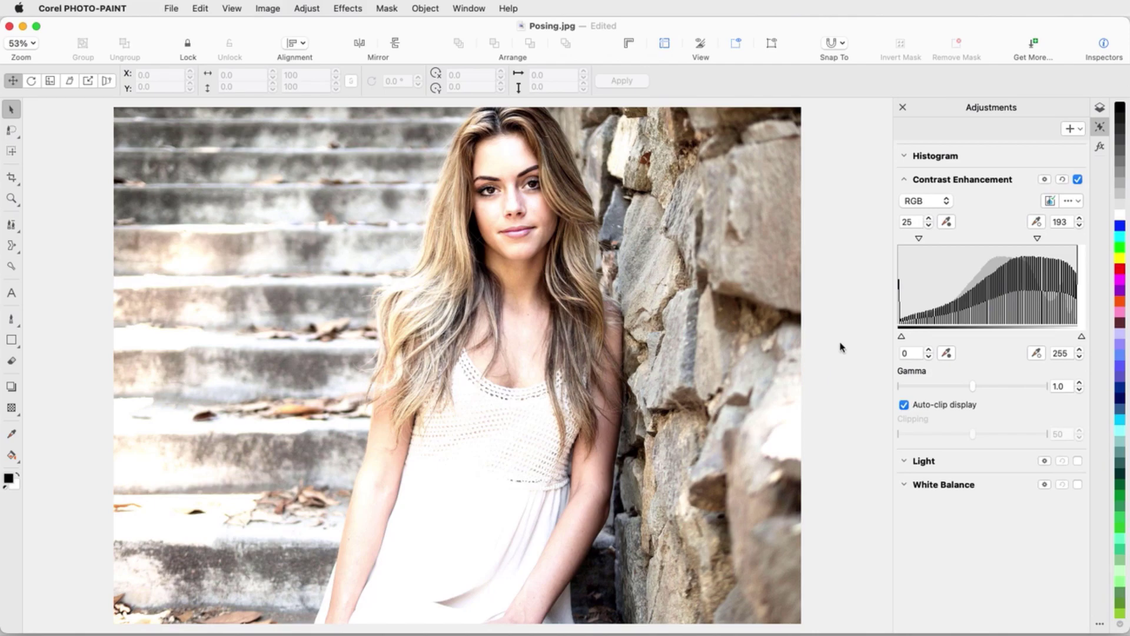
# Step: Switch Contrast Enhancement to Local Adjustment Mode, paint it over the woman, and hide the marquee
pyautogui.click(1044, 180)
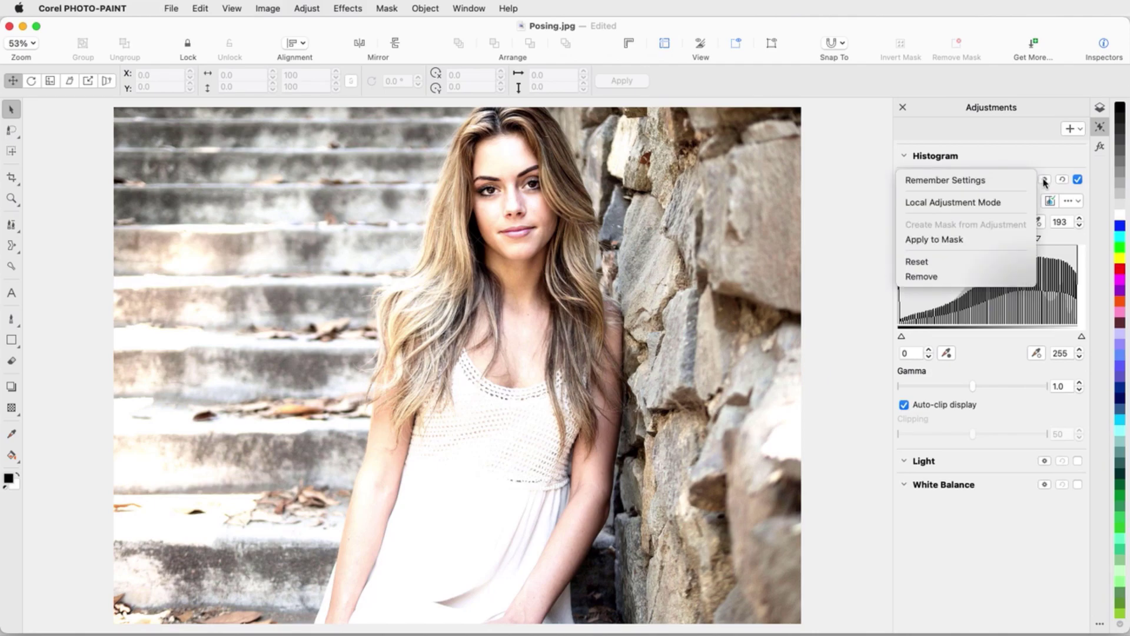
pyautogui.click(1022, 202)
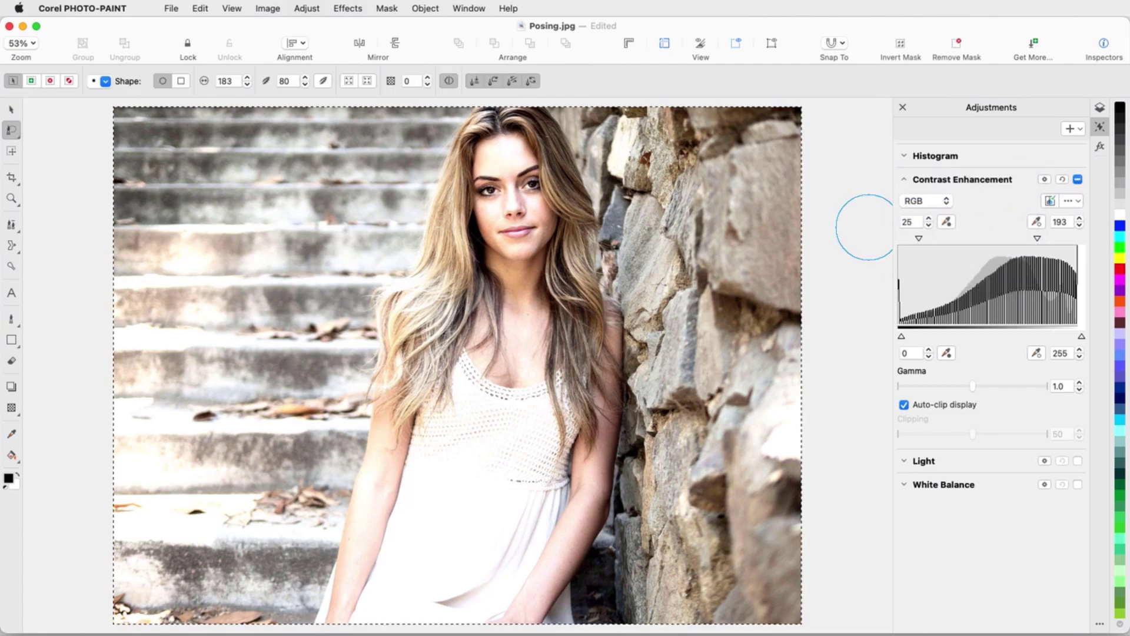
pyautogui.moveTo(503, 127)
pyautogui.mouseDown()
pyautogui.moveTo(415, 334)
pyautogui.moveTo(409, 412)
pyautogui.moveTo(352, 616)
pyautogui.moveTo(538, 612)
pyautogui.moveTo(575, 495)
pyautogui.moveTo(585, 374)
pyautogui.moveTo(548, 203)
pyautogui.moveTo(515, 143)
pyautogui.moveTo(514, 287)
pyautogui.moveTo(472, 358)
pyautogui.moveTo(409, 545)
pyautogui.moveTo(539, 497)
pyautogui.moveTo(524, 391)
pyautogui.moveTo(485, 504)
pyautogui.mouseUp()
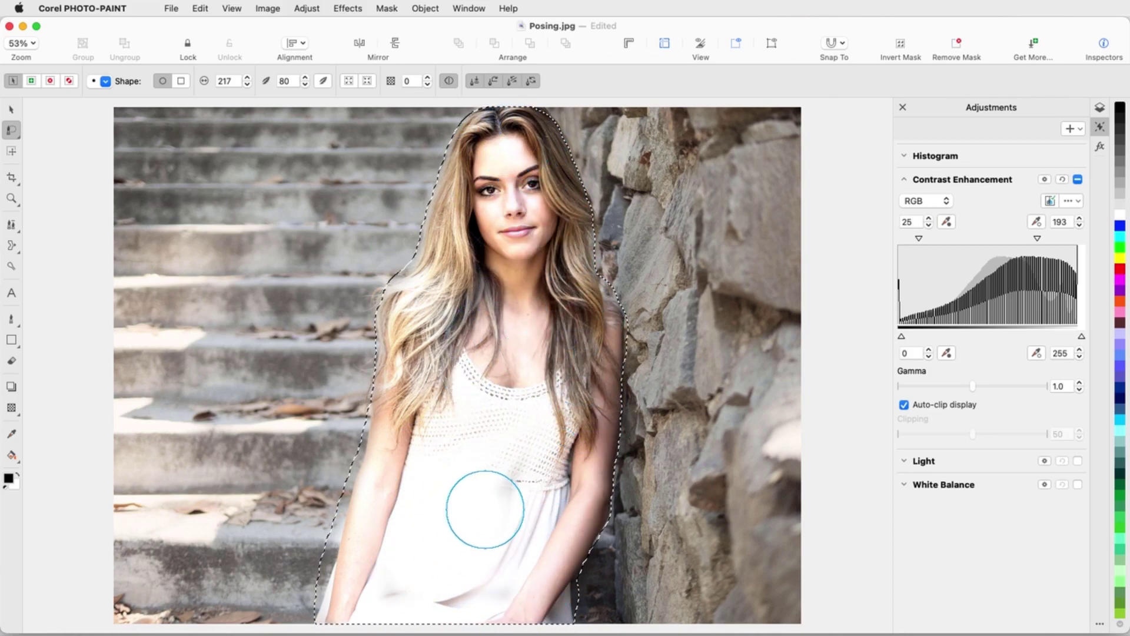
pyautogui.click(387, 9)
pyautogui.click(405, 236)
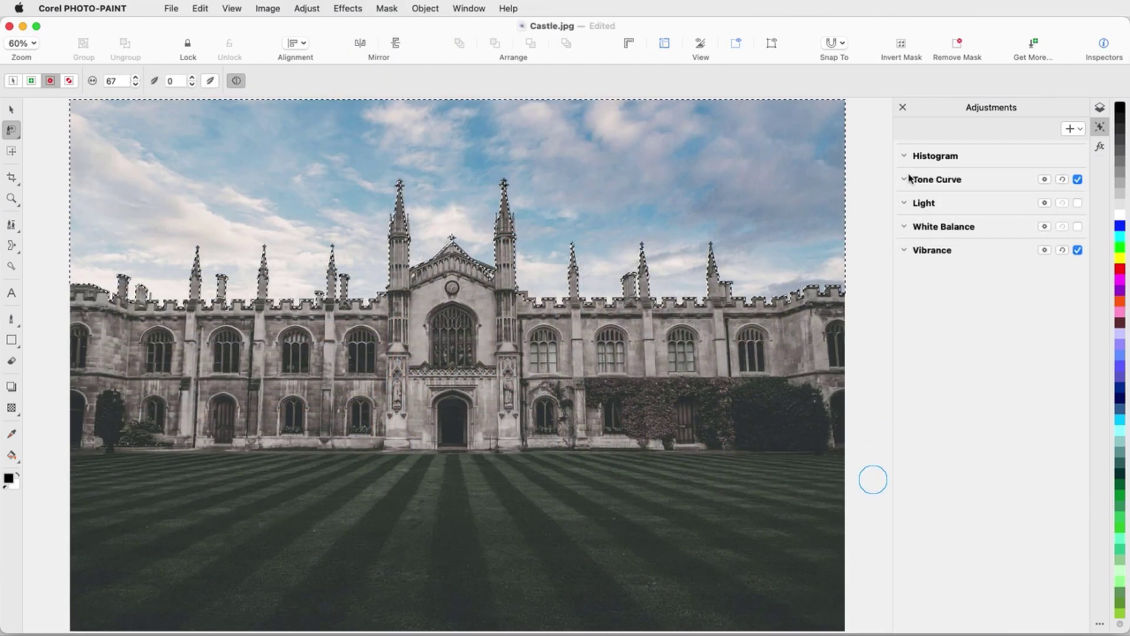
# Step: Reshape the Castle.jpg tone curve: raise black, lower white, and add a low midpoint
pyautogui.click(912, 180)
pyautogui.moveTo(917, 369); pyautogui.dragTo(919, 350)
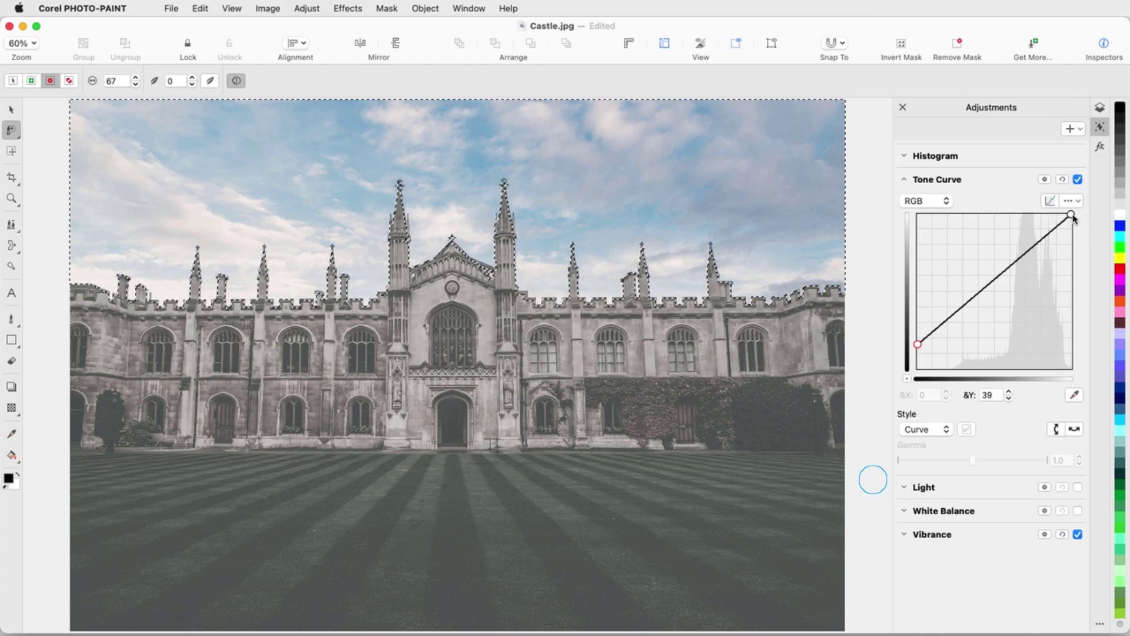
pyautogui.moveTo(1071, 214); pyautogui.dragTo(1071, 274)
pyautogui.moveTo(995, 308); pyautogui.dragTo(962, 327)
# Step: Restrict the Tone Curve to the sky mask and show the updated histogram
pyautogui.click(1046, 180)
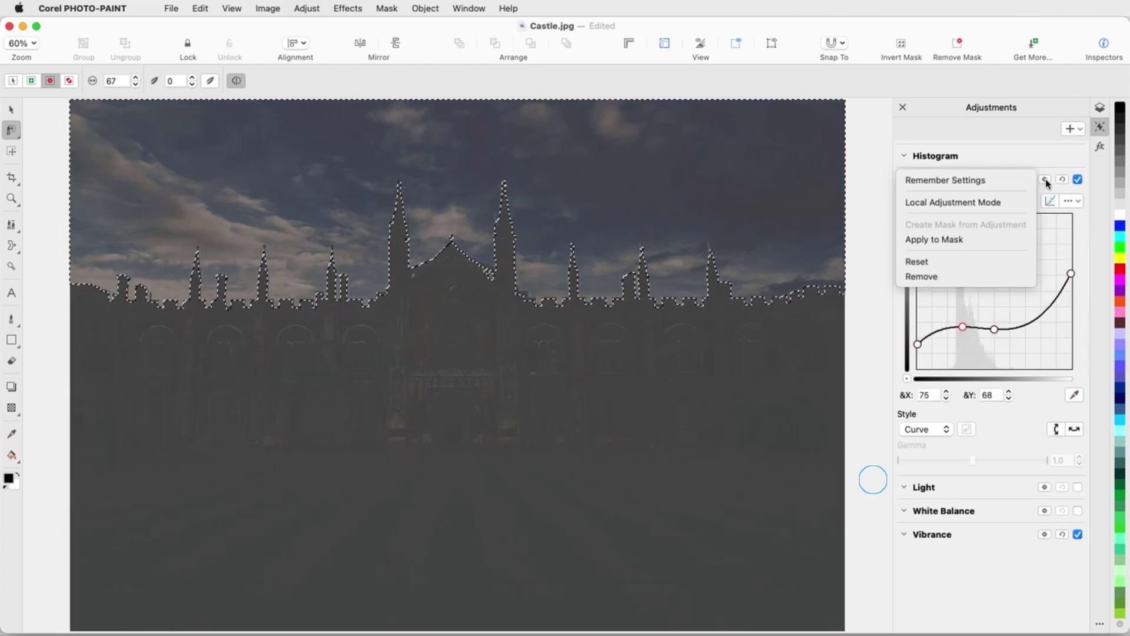
pyautogui.click(941, 239)
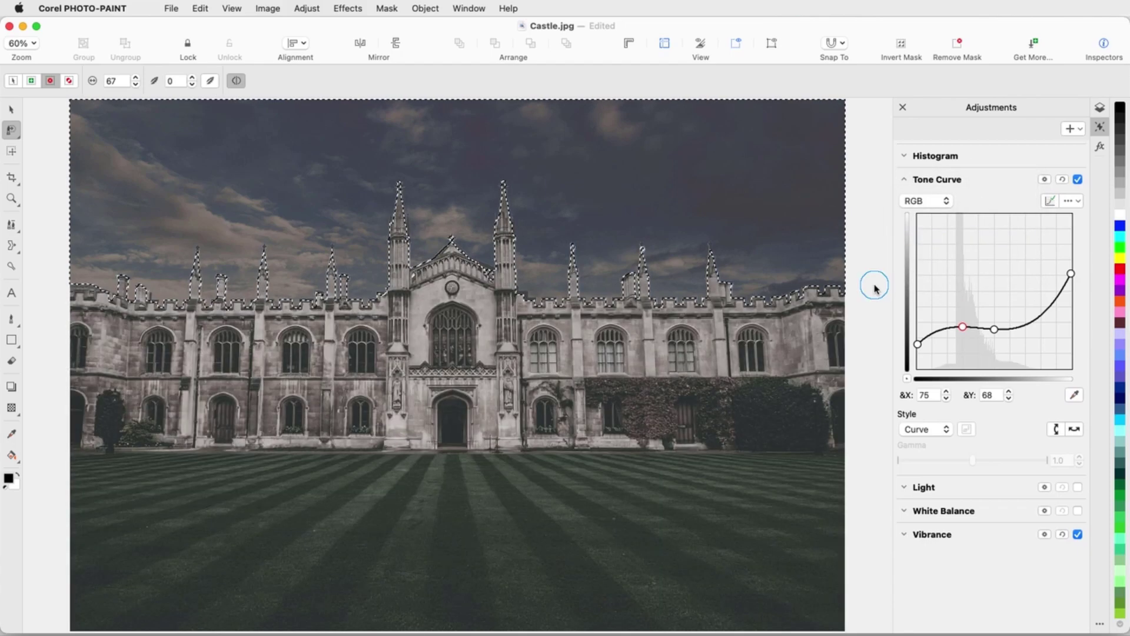
pyautogui.click(907, 180)
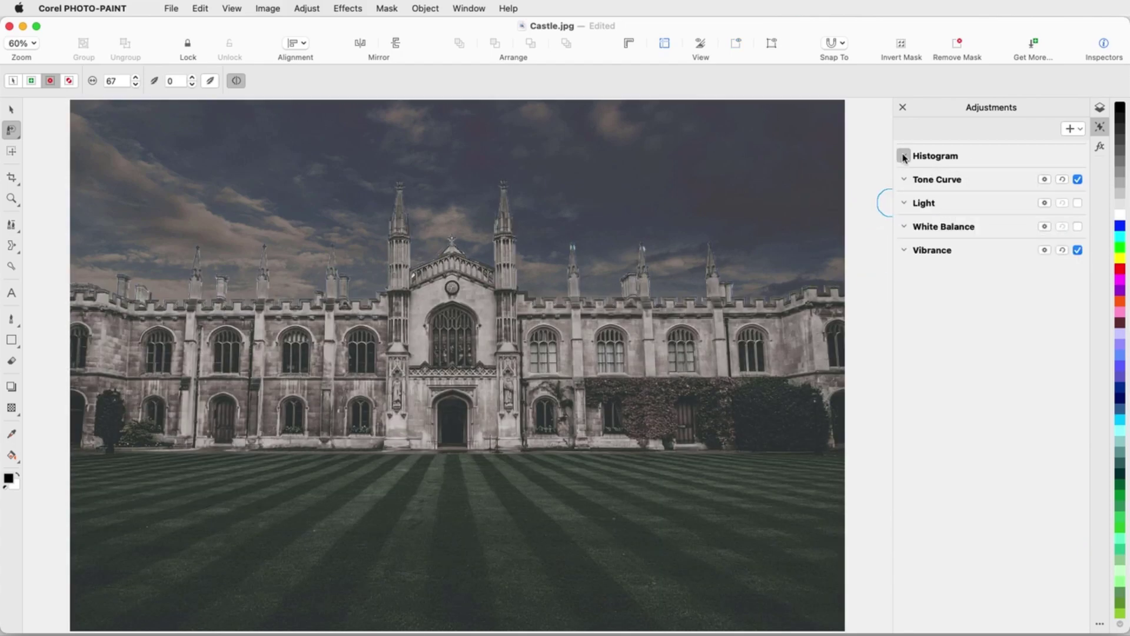
pyautogui.click(904, 155)
pyautogui.click(1073, 179)
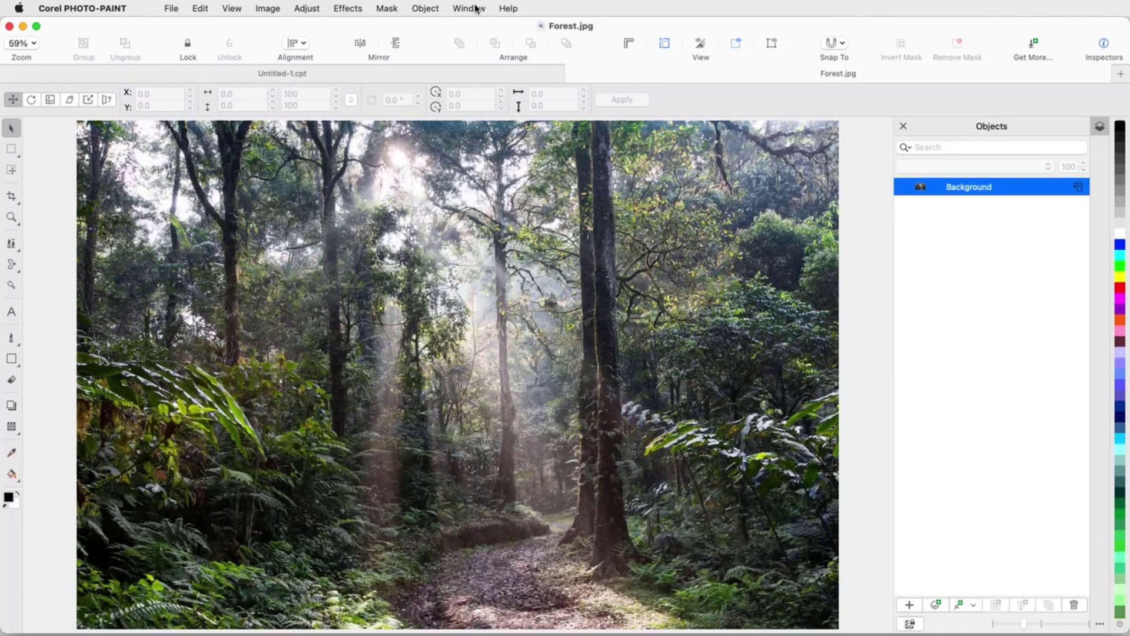
# Step: Switch Forest.jpg's inspector panel from Objects to Adjustments
pyautogui.click(476, 9)
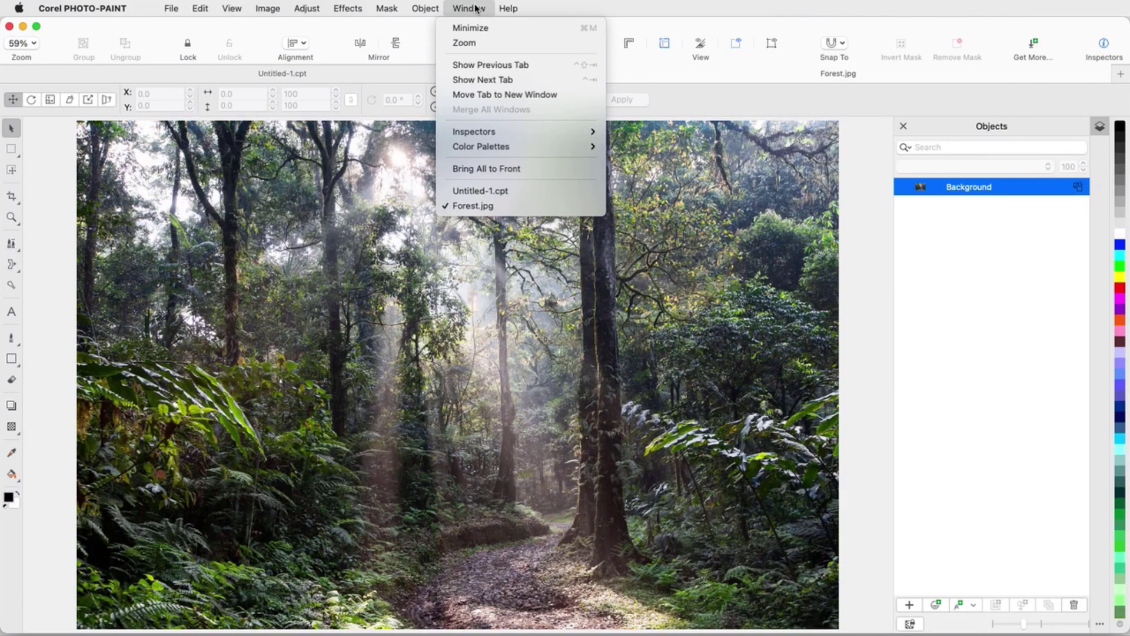
pyautogui.moveTo(526, 132)
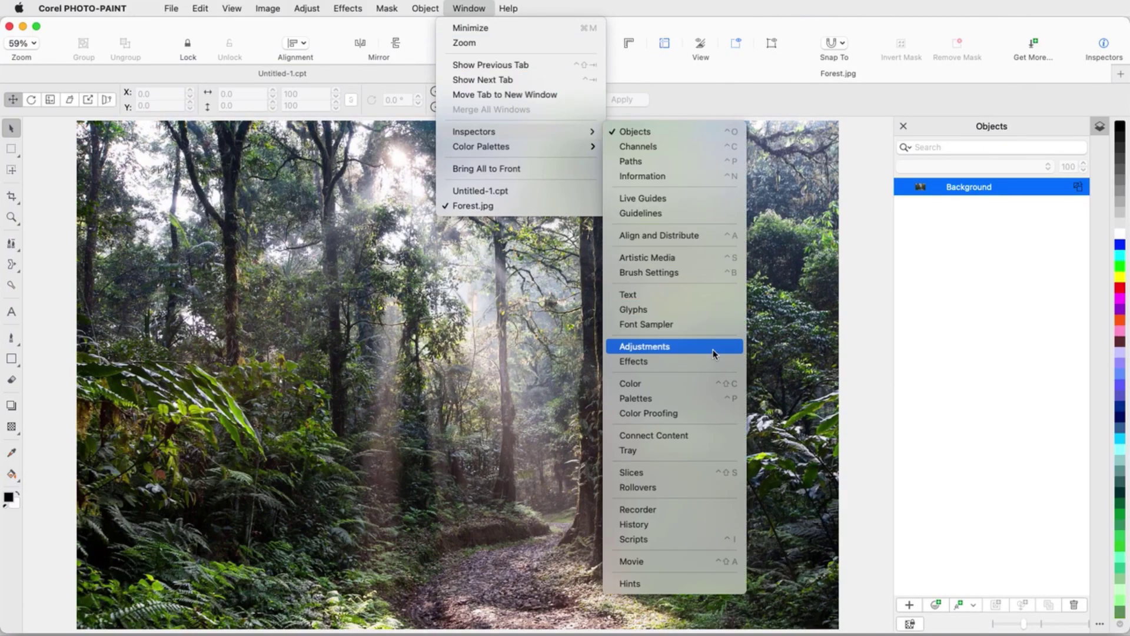
pyautogui.click(875, 345)
pyautogui.click(1099, 623)
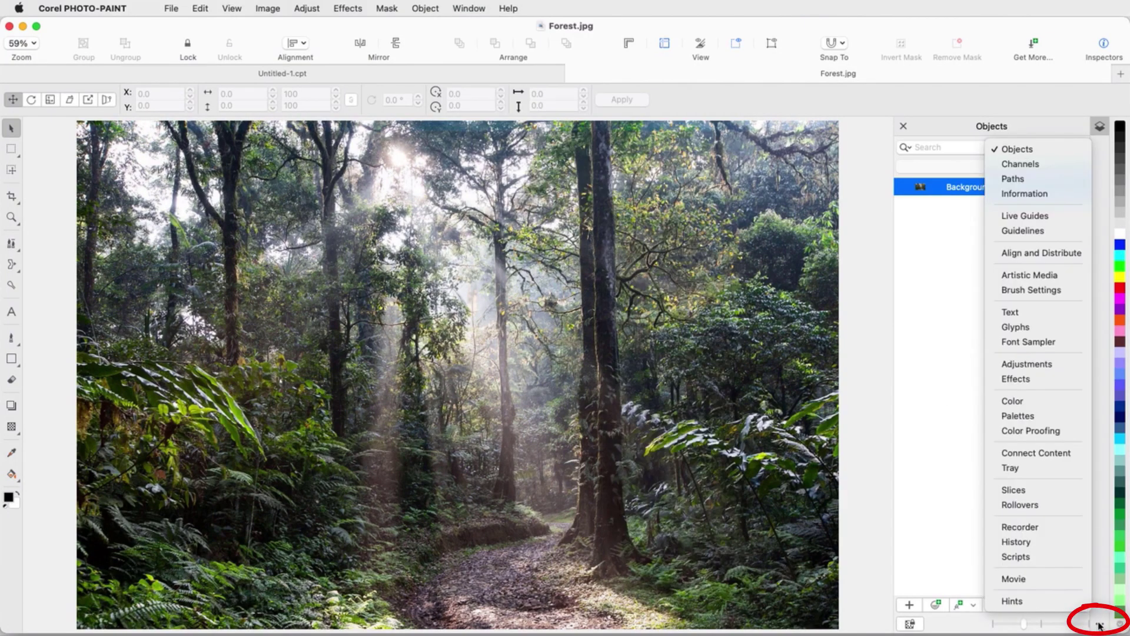
pyautogui.click(1063, 364)
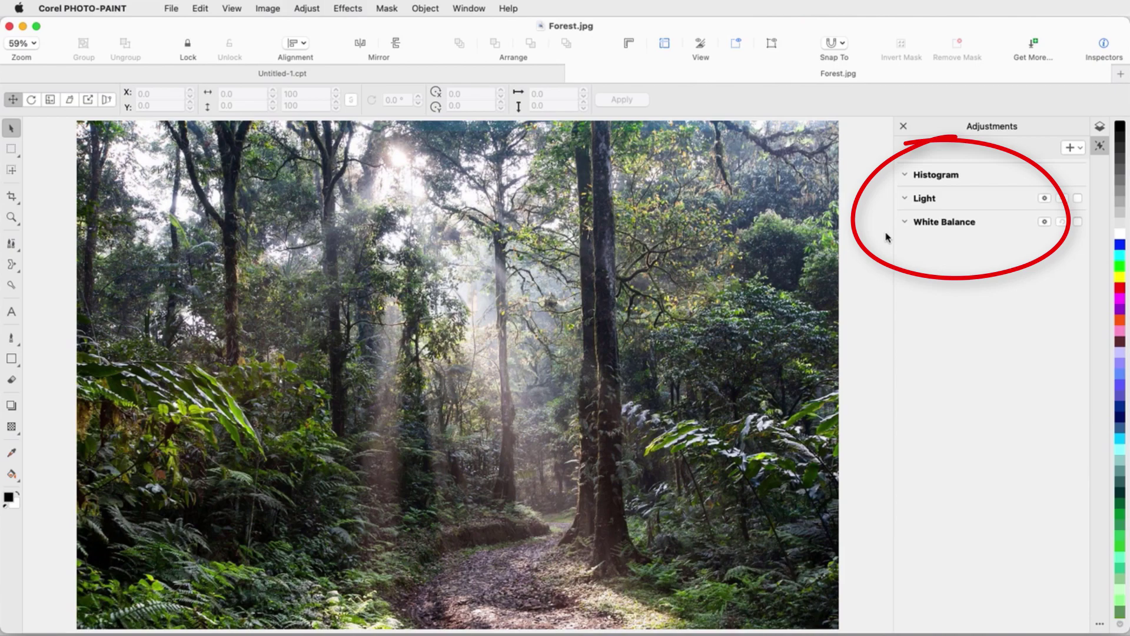
# Step: Check the histogram, then add a Tone Curve adjustment to Forest.jpg
pyautogui.click(905, 175)
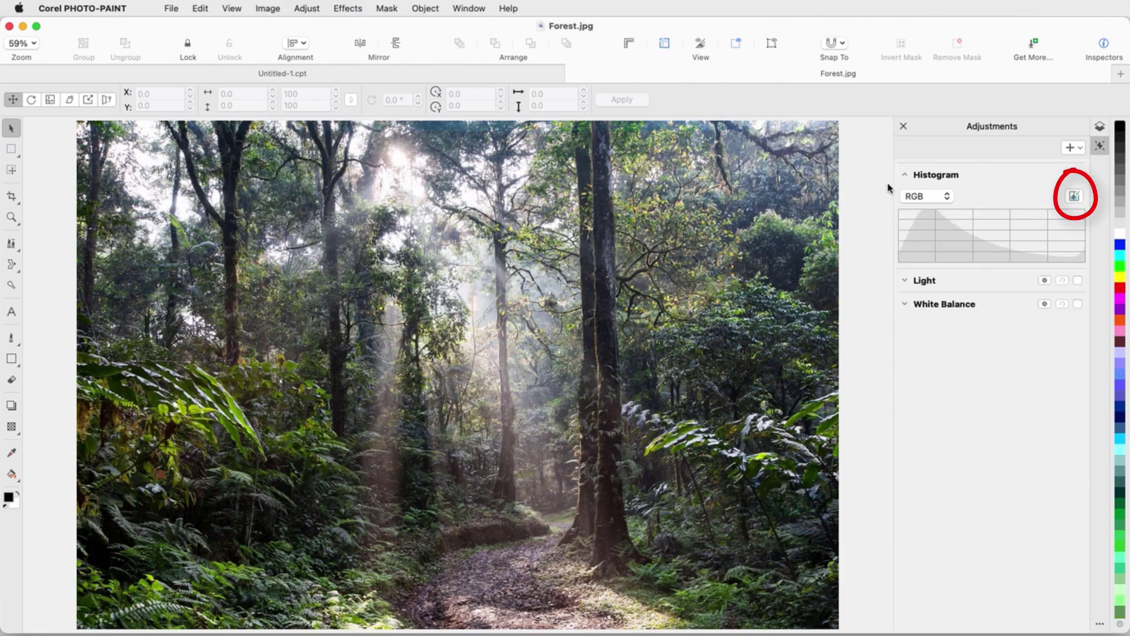
pyautogui.click(906, 176)
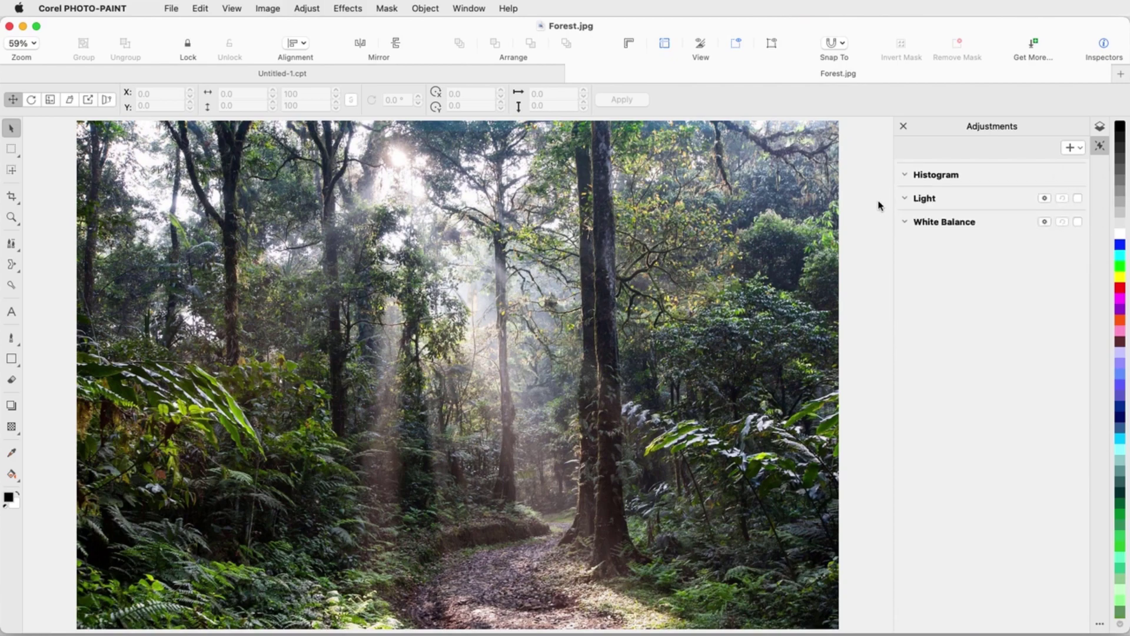
pyautogui.click(1081, 150)
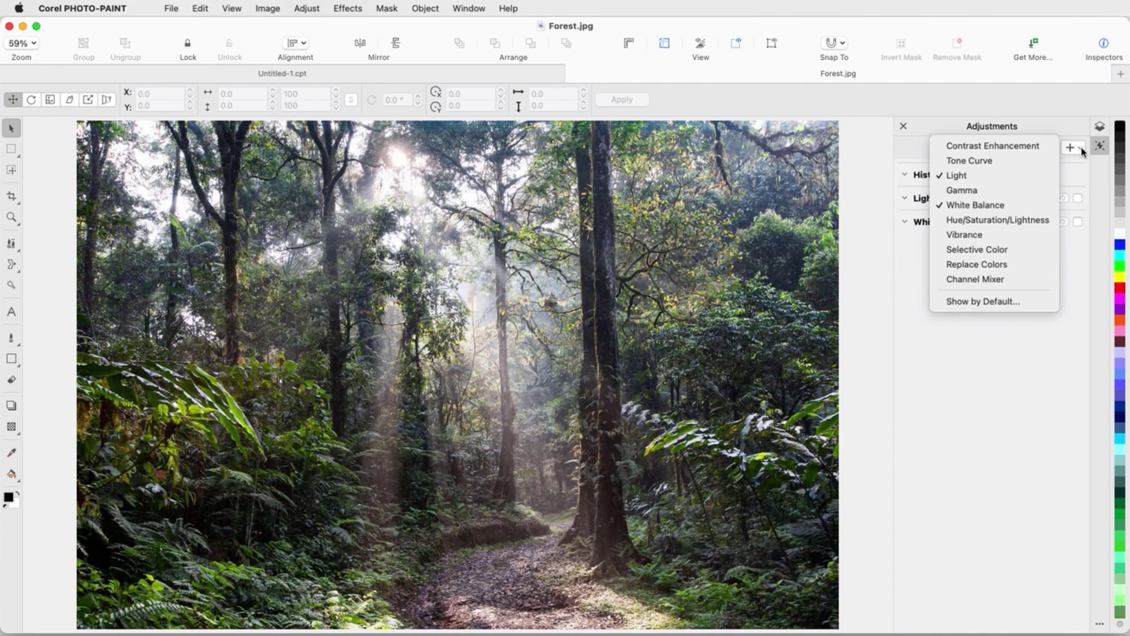
pyautogui.click(1036, 161)
pyautogui.click(905, 199)
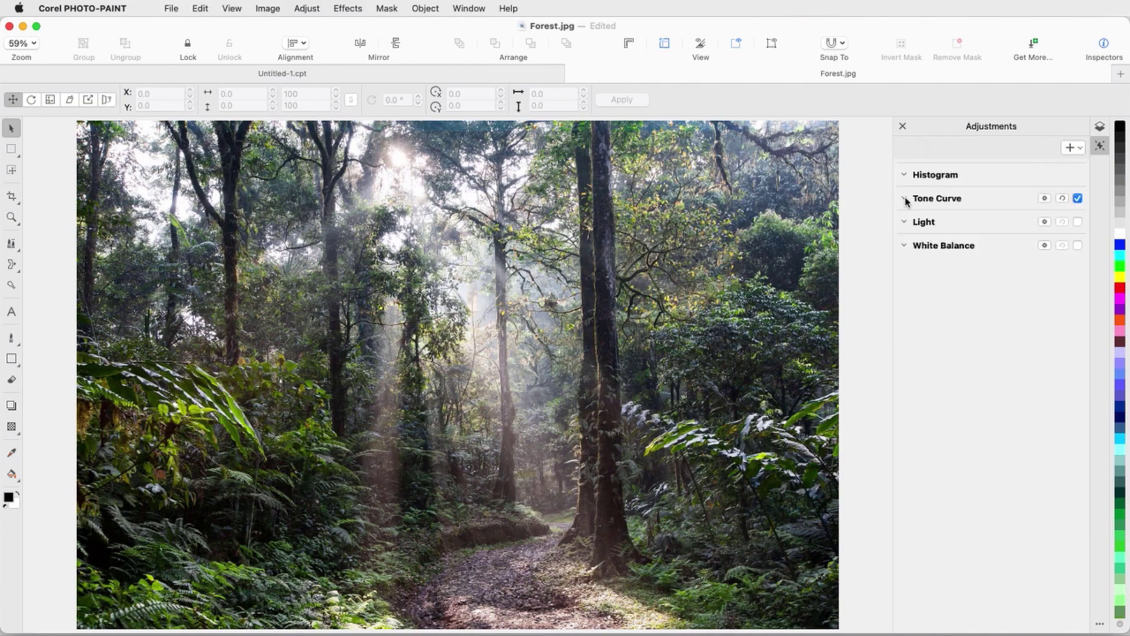
# Step: Add a Hue/Saturation/Lightness adjustment and remove the Light adjustment
pyautogui.click(1071, 148)
pyautogui.click(1027, 221)
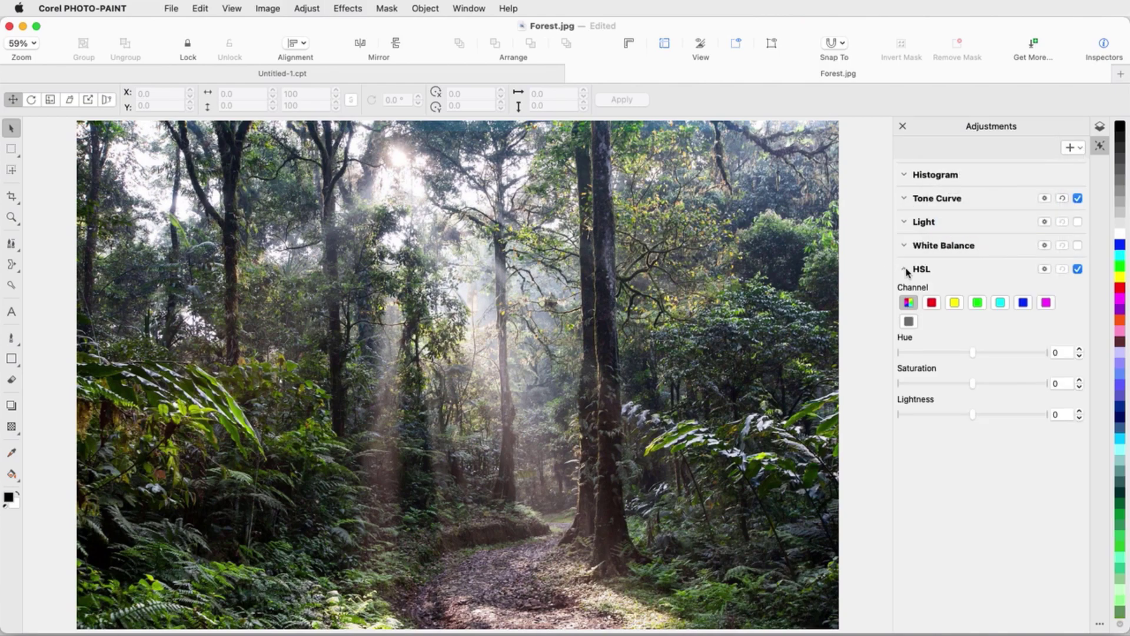
pyautogui.click(904, 269)
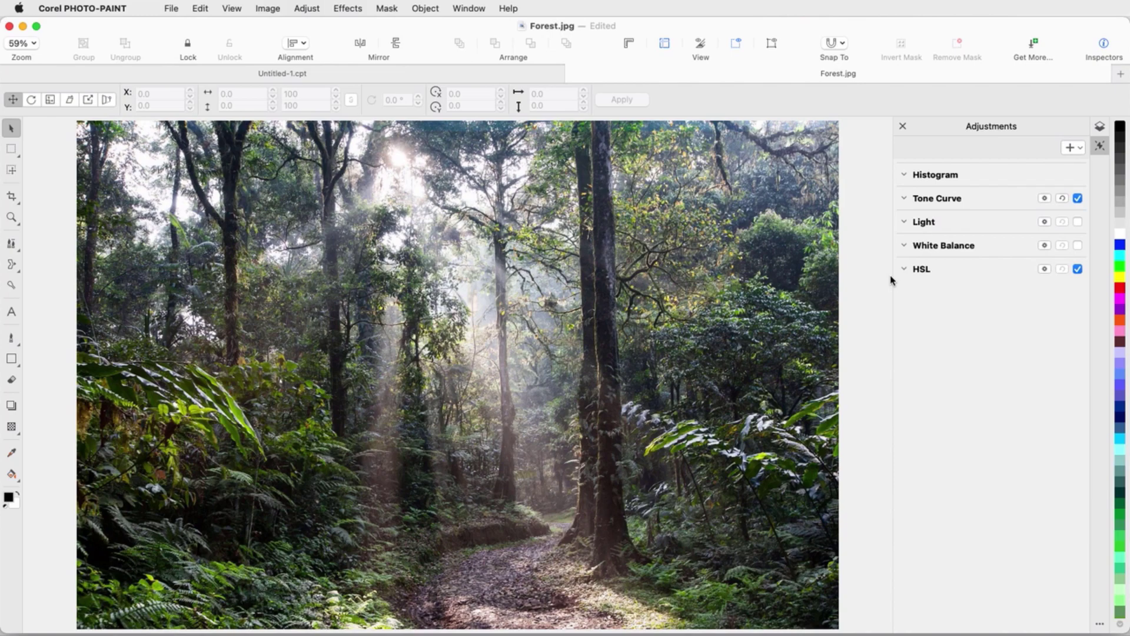
pyautogui.click(1045, 222)
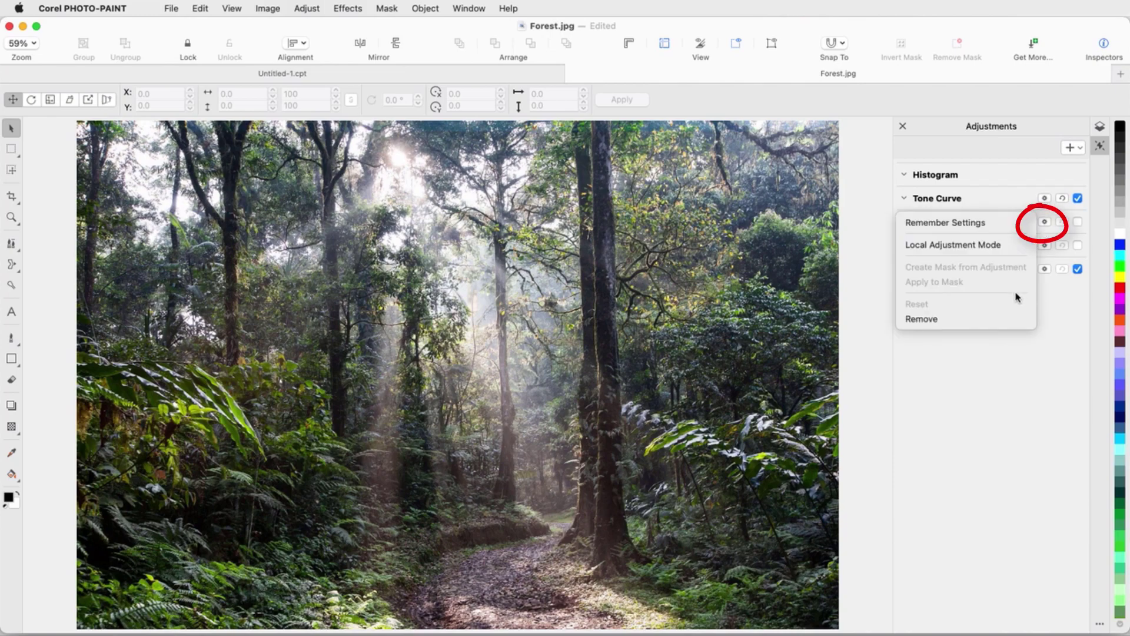
pyautogui.click(1008, 319)
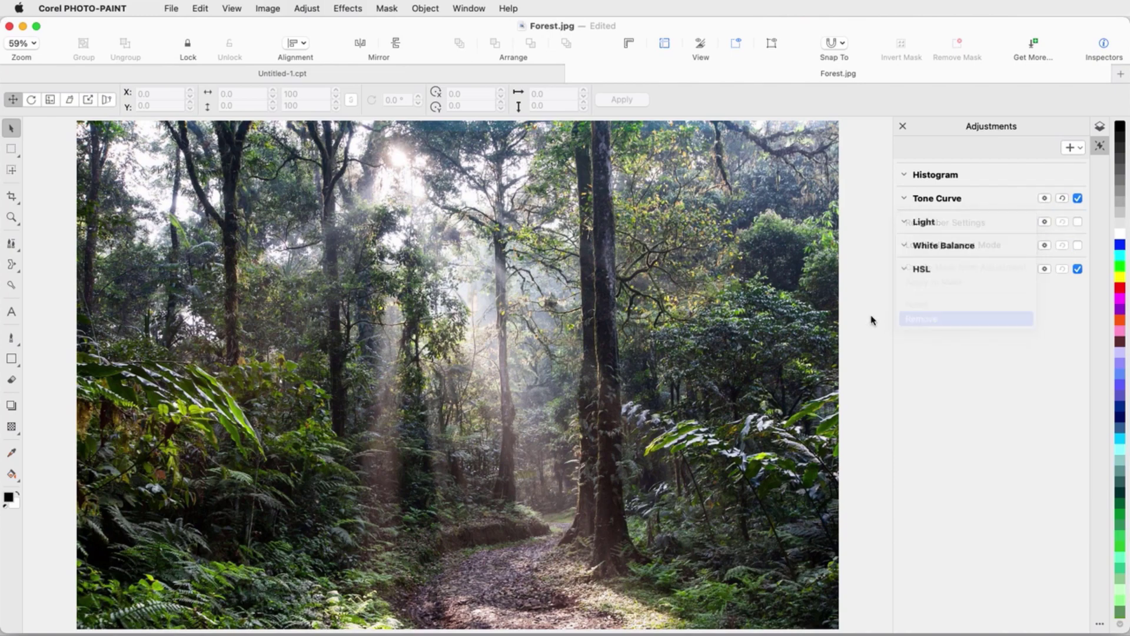
pyautogui.click(1072, 152)
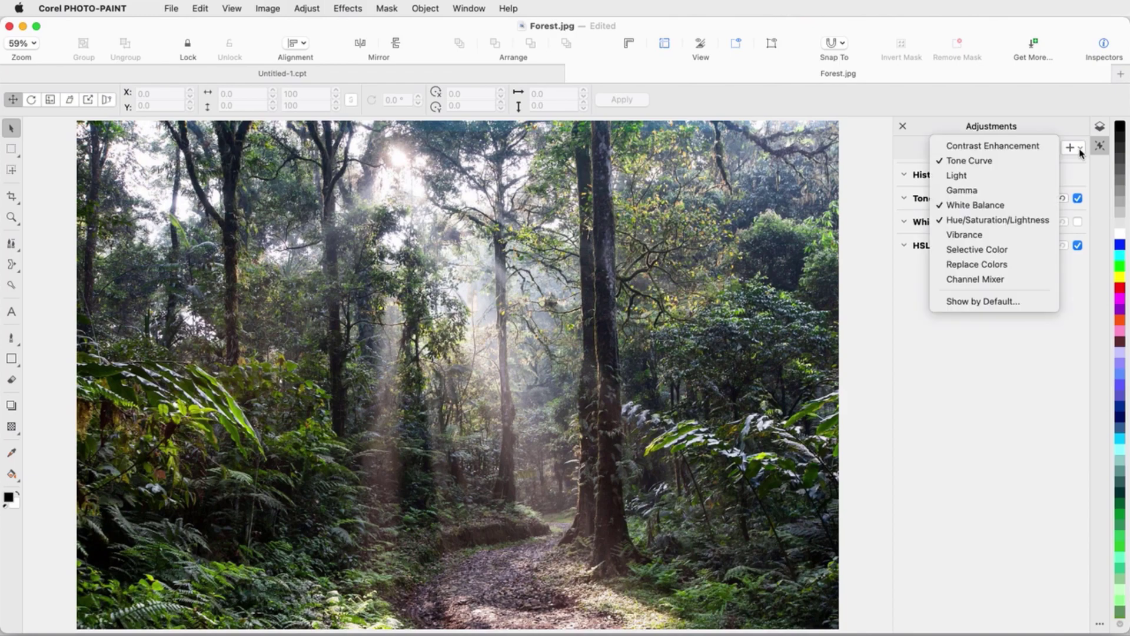
pyautogui.click(1039, 305)
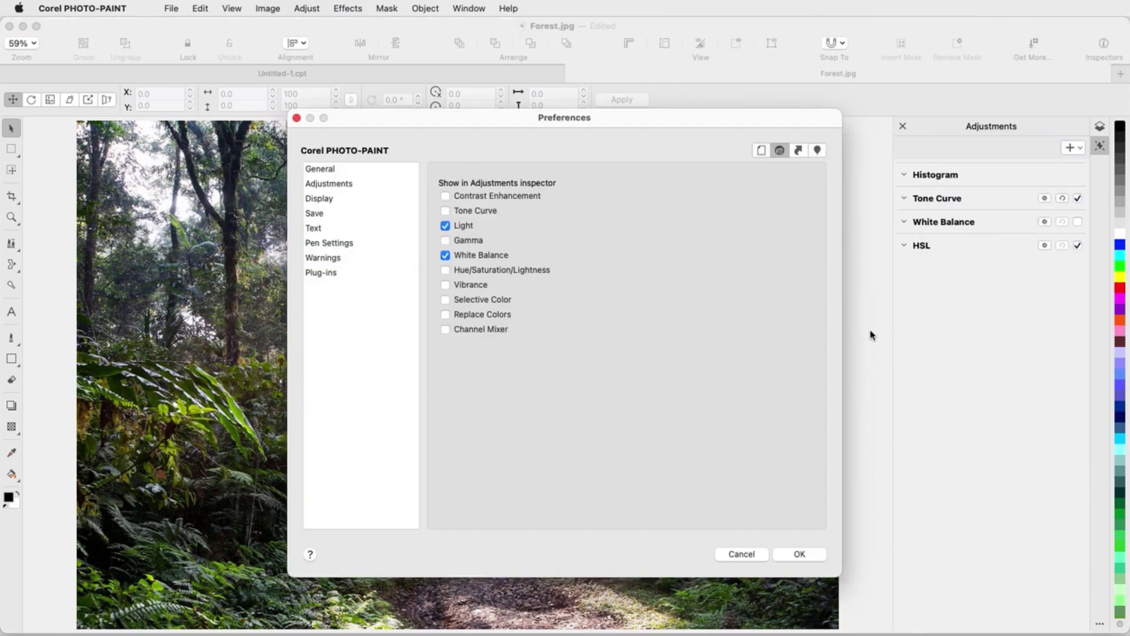
pyautogui.click(757, 552)
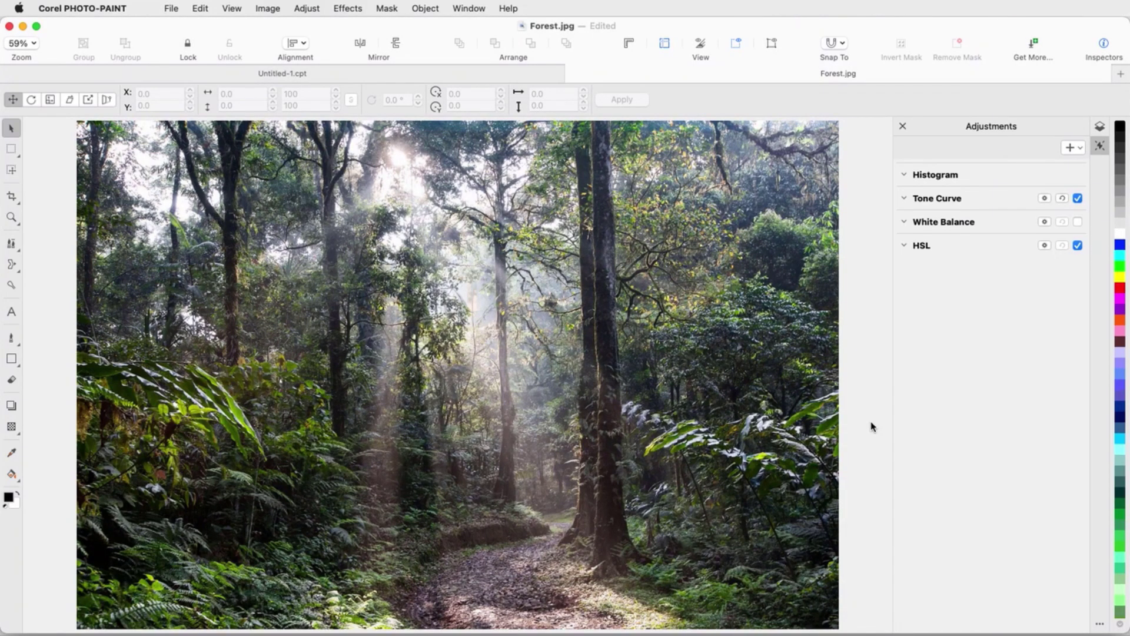
# Step: Warm the White Balance to Temperature 4430 and Tint 27
pyautogui.click(904, 222)
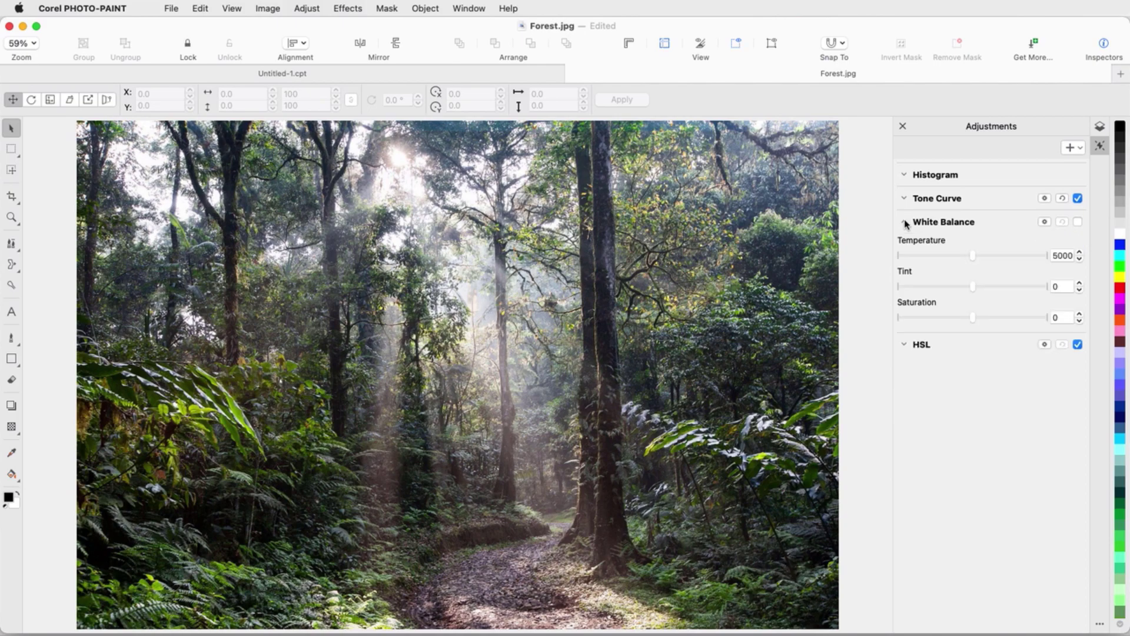
pyautogui.click(959, 258)
pyautogui.click(992, 287)
# Step: Toggle White Balance off and on to compare, then reset it to defaults
pyautogui.click(1080, 225)
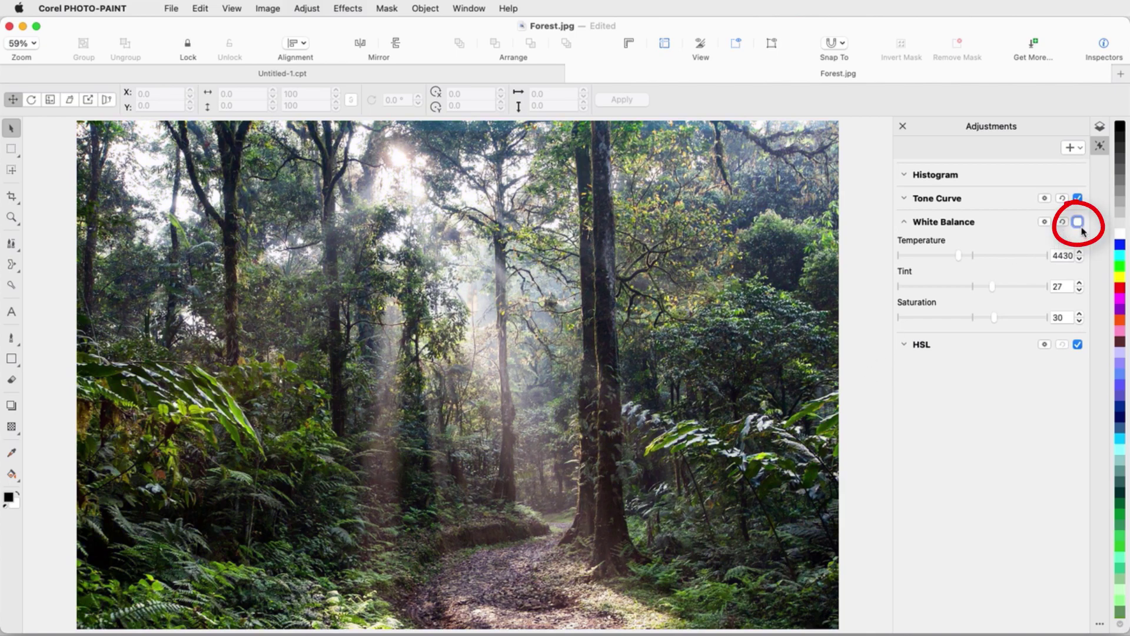
pyautogui.click(1079, 223)
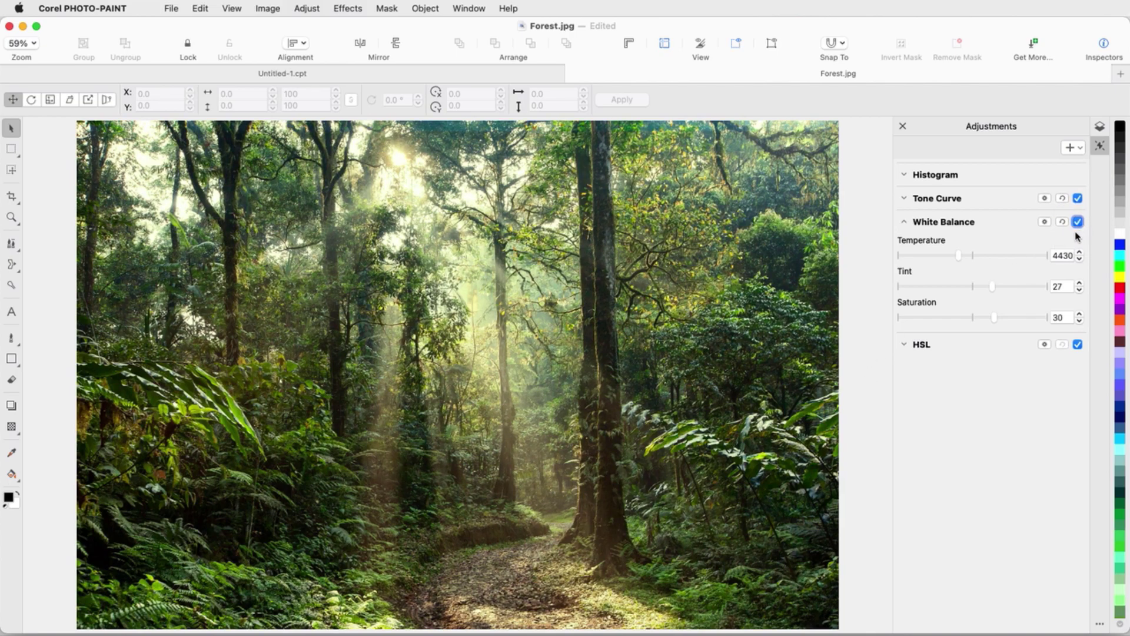
pyautogui.click(1046, 222)
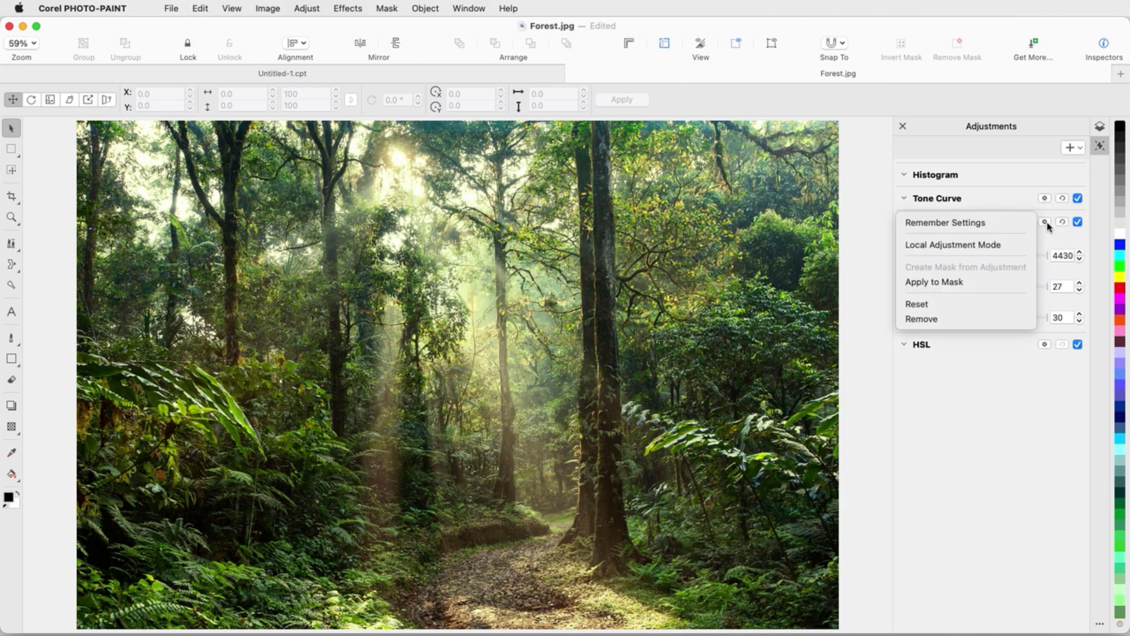
pyautogui.click(992, 304)
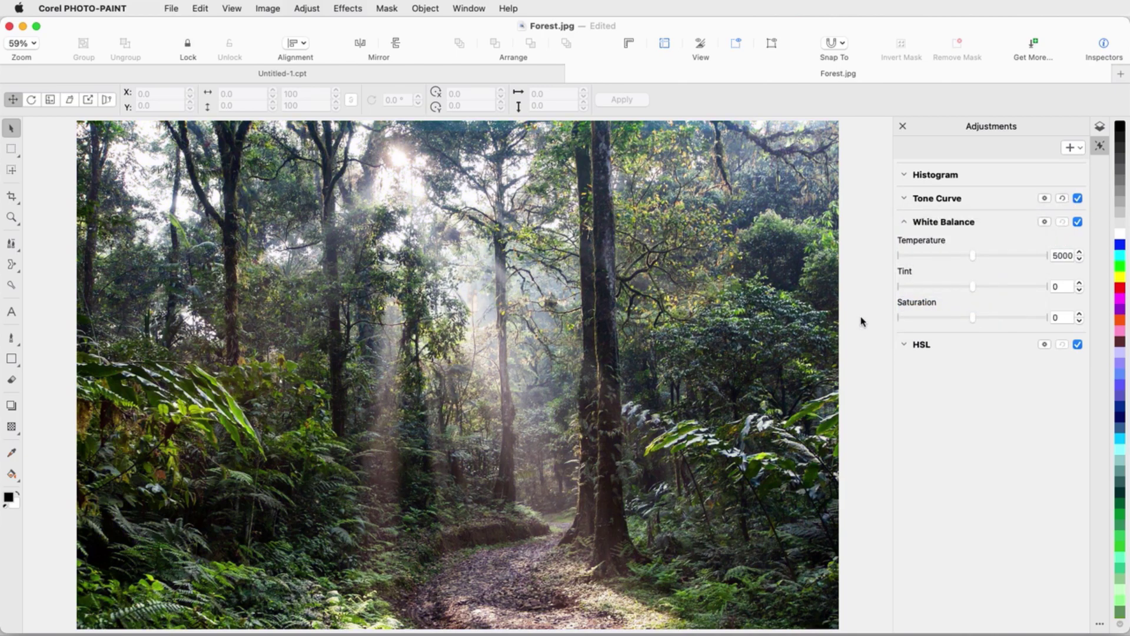
# Step: Set the forest photo's HSL to Hue -82, Saturation -22 and Lightness -14
pyautogui.click(905, 223)
pyautogui.click(904, 245)
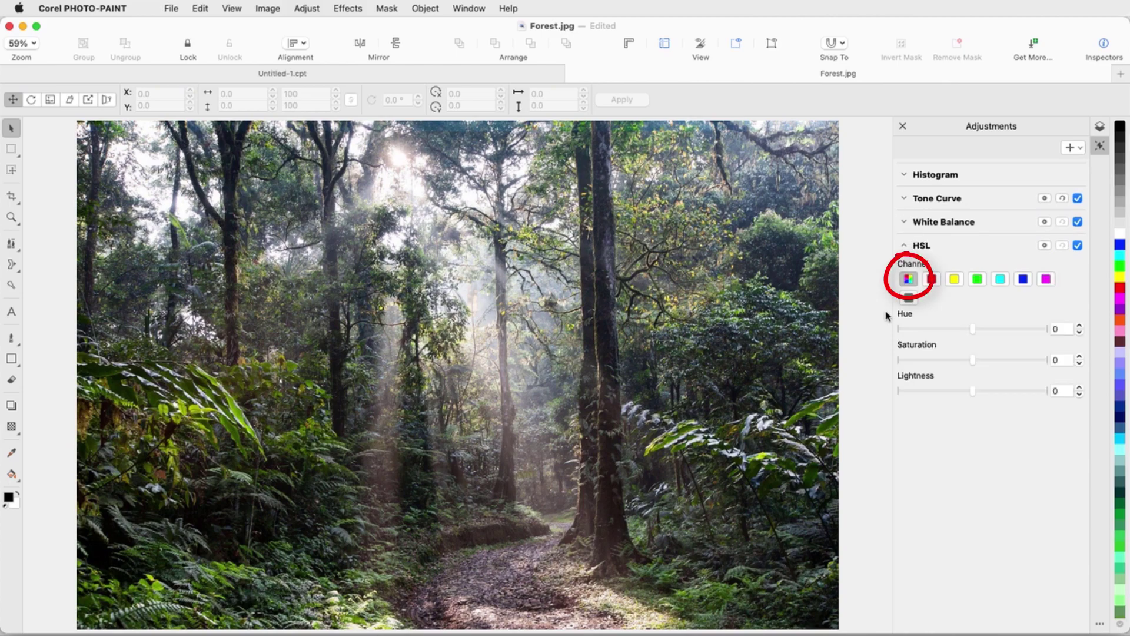
pyautogui.click(940, 330)
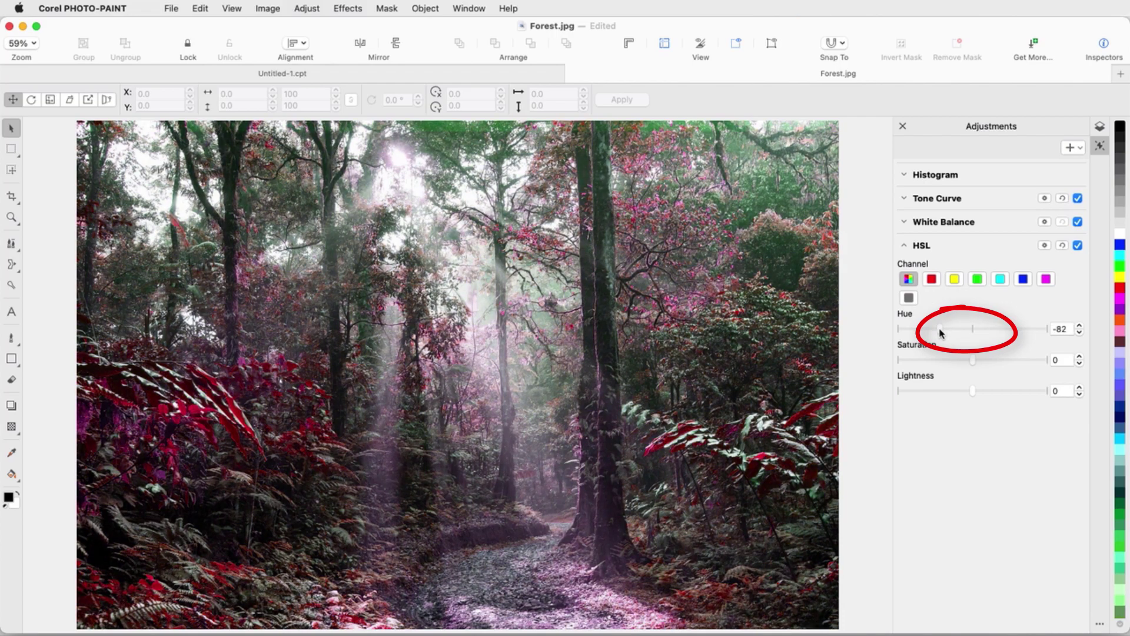
pyautogui.click(957, 360)
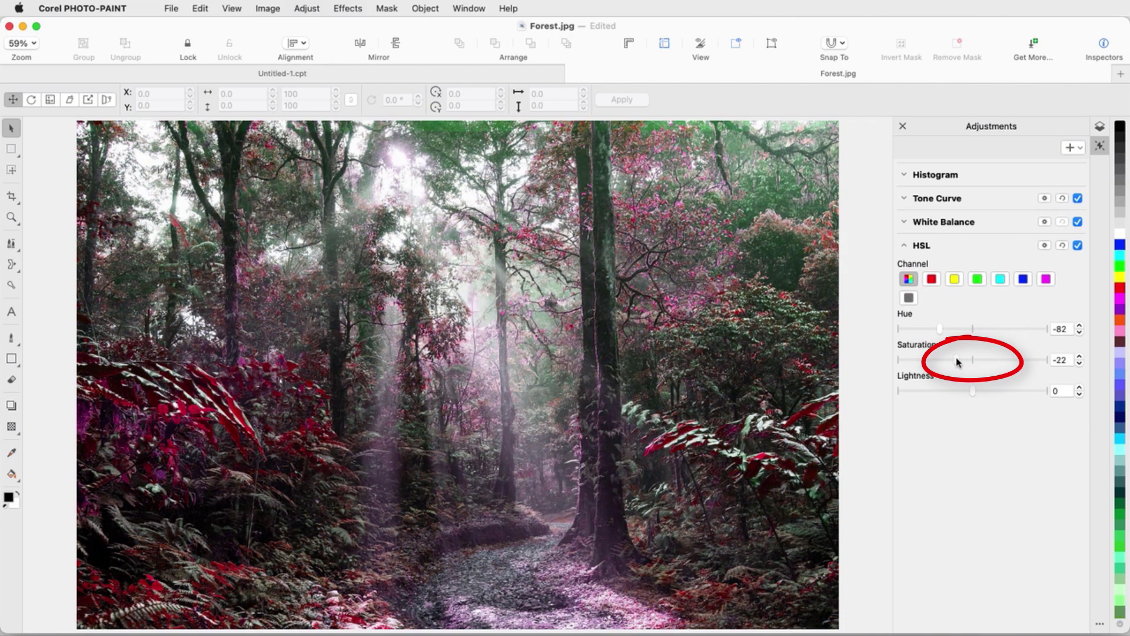
pyautogui.click(962, 391)
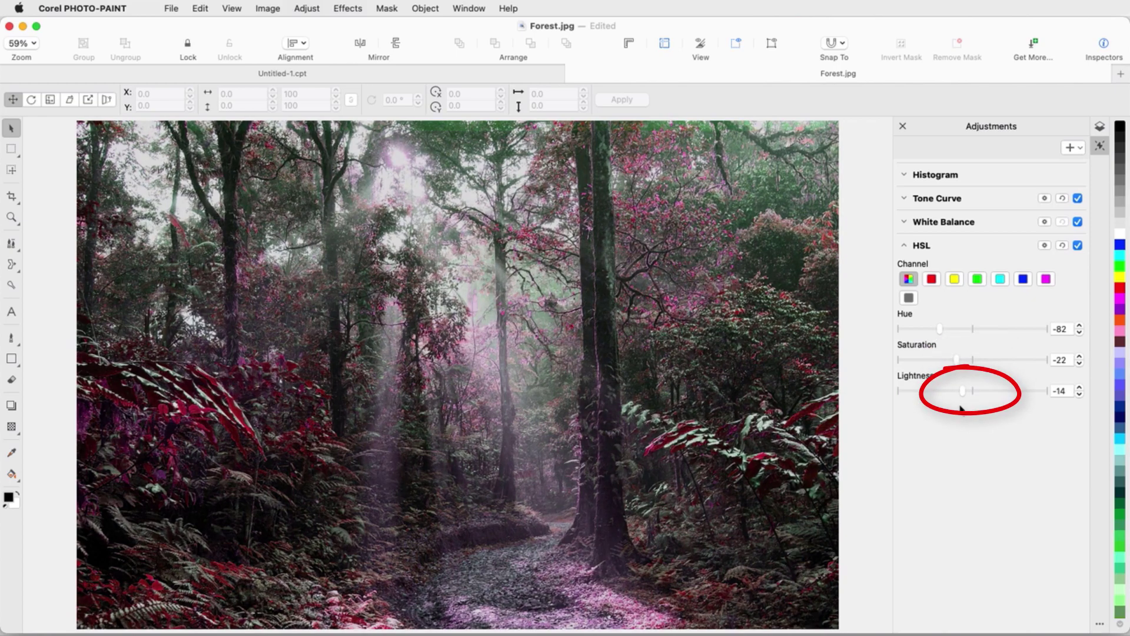
pyautogui.click(904, 246)
# Step: Lift the tone curve's black point, drop white to 228, and add a midpoint at 85/84
pyautogui.click(904, 198)
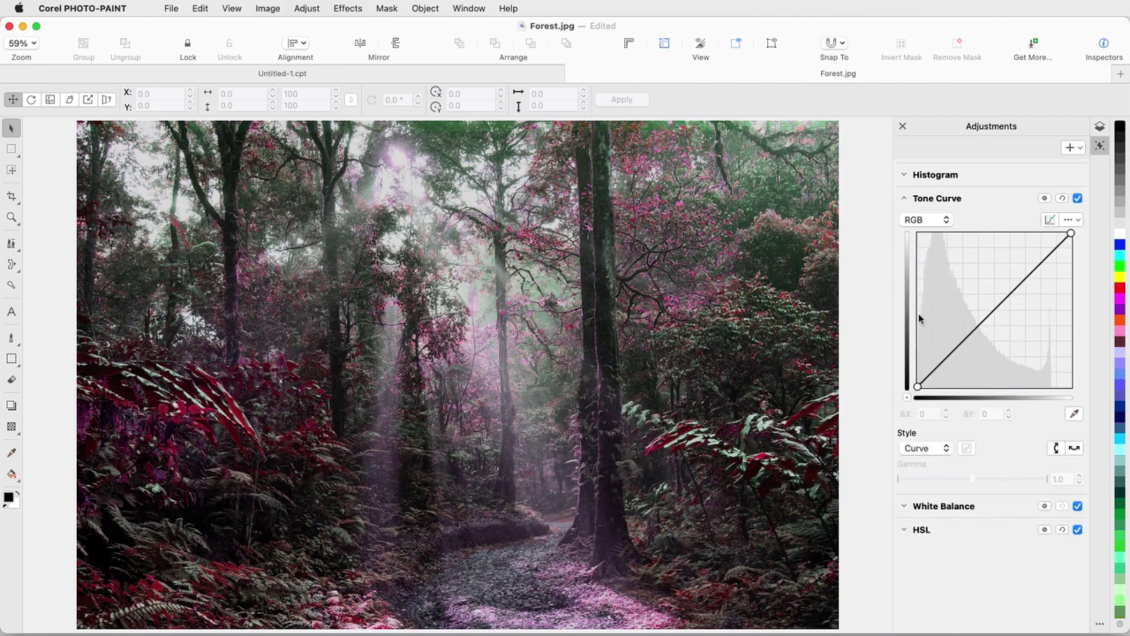
pyautogui.moveTo(918, 385); pyautogui.dragTo(920, 367)
pyautogui.moveTo(1072, 234); pyautogui.dragTo(1071, 249)
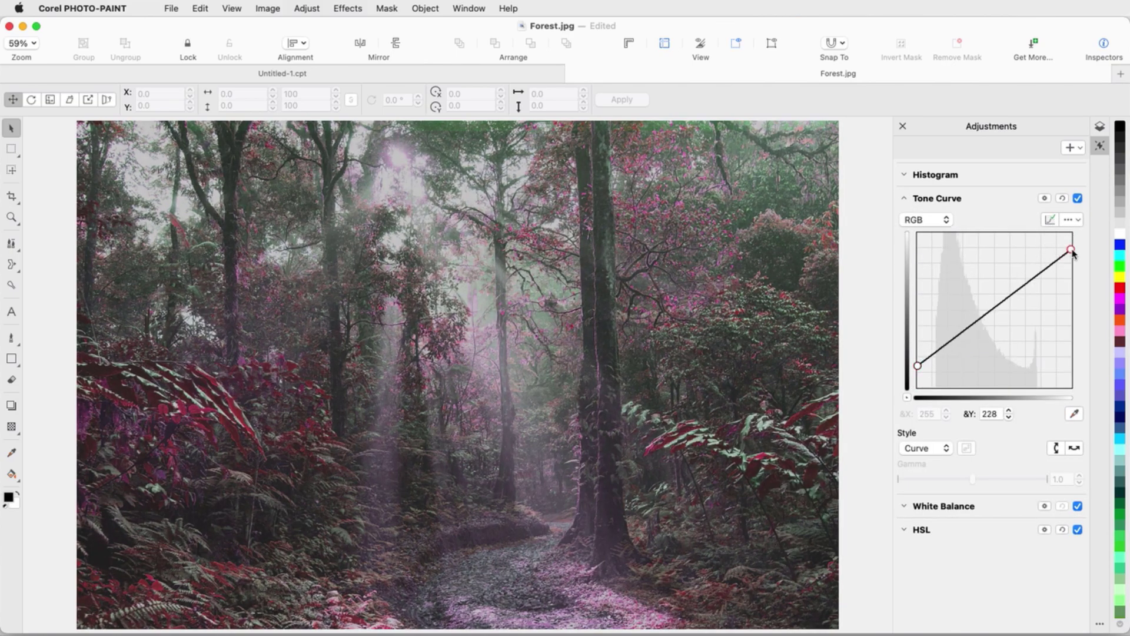
pyautogui.moveTo(967, 327); pyautogui.dragTo(969, 336)
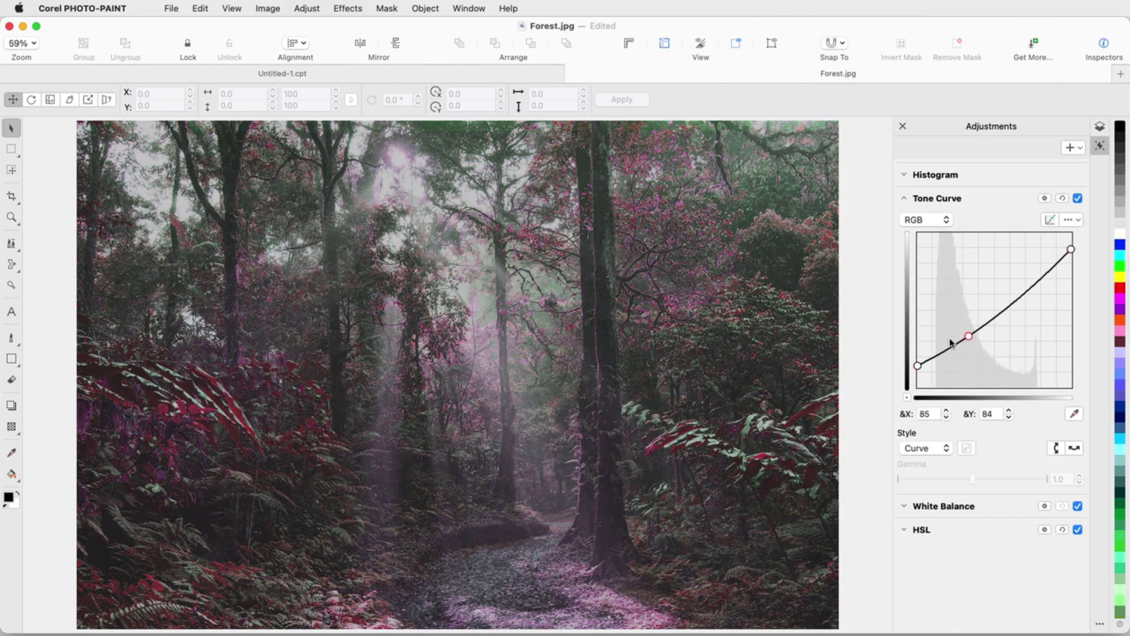
pyautogui.click(904, 198)
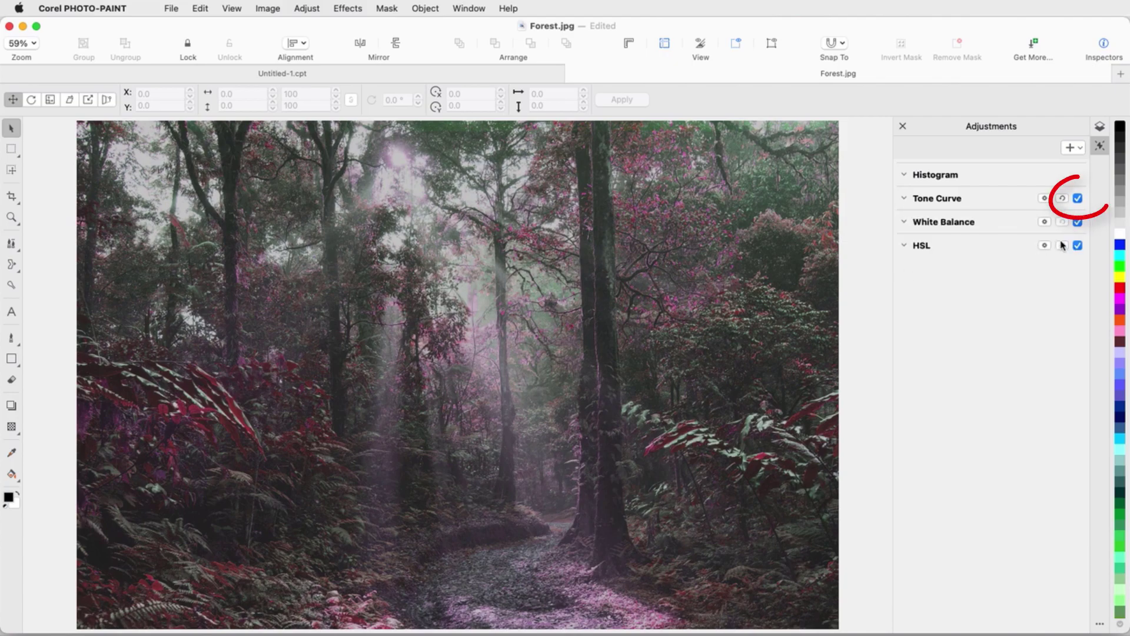
# Step: Disable Tone Curve and add a Light adjustment with Brightness 32, Contrast -18, Intensity 24
pyautogui.click(1078, 198)
pyautogui.click(1077, 147)
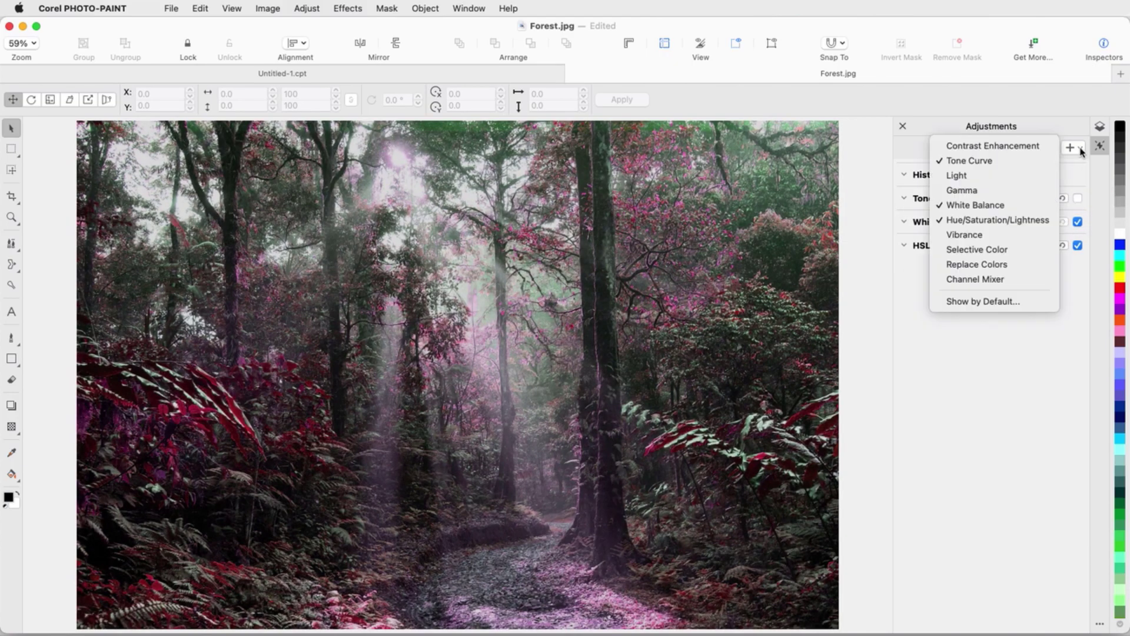
pyautogui.click(977, 176)
pyautogui.click(904, 222)
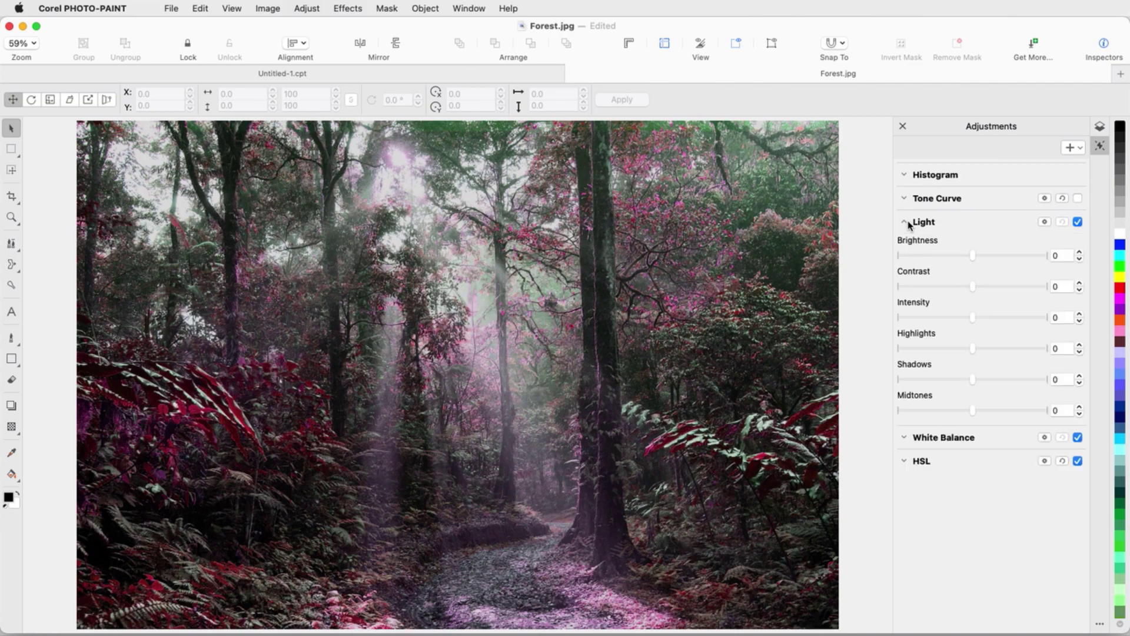
pyautogui.click(996, 255)
pyautogui.click(960, 287)
pyautogui.click(983, 320)
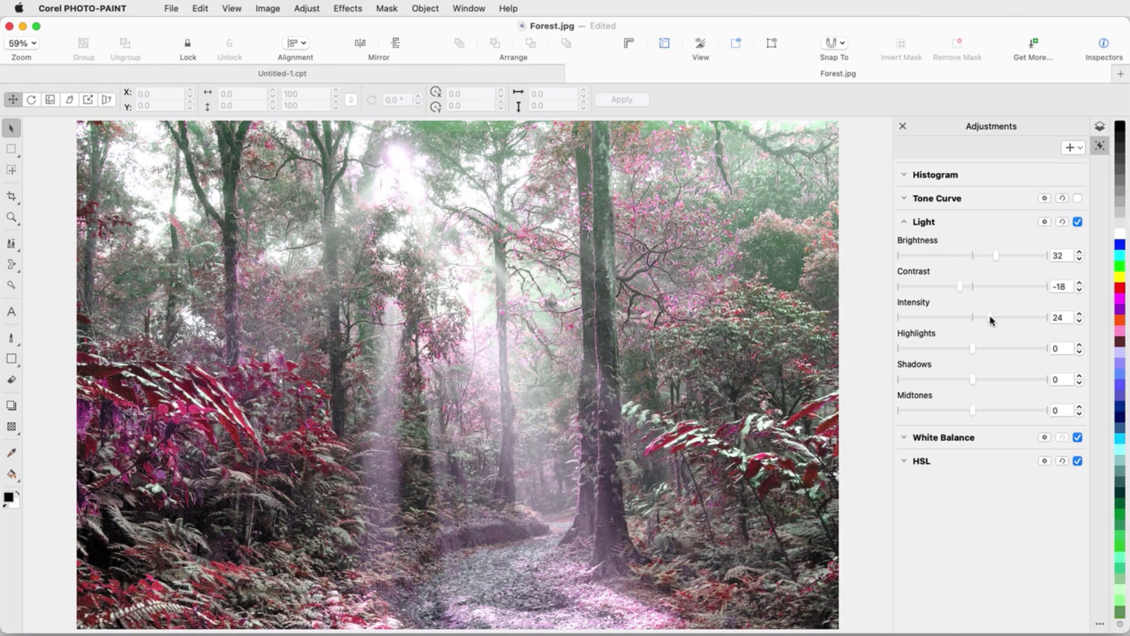
pyautogui.click(904, 222)
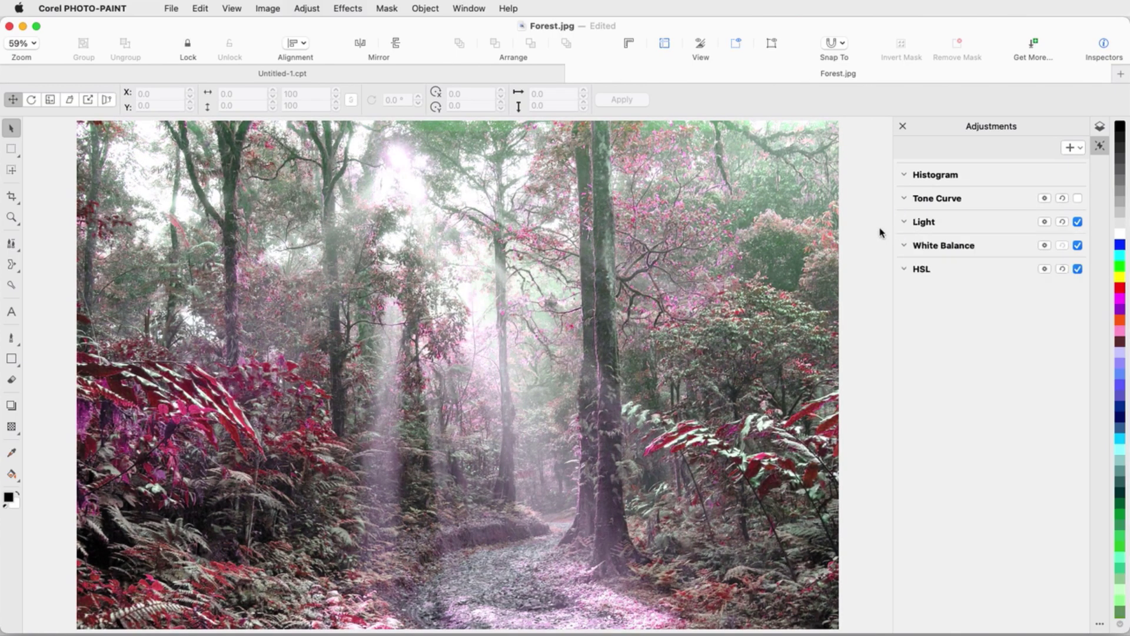
# Step: Switch Light off, re-enable Tone Curve, and refresh the histogram
pyautogui.click(1078, 222)
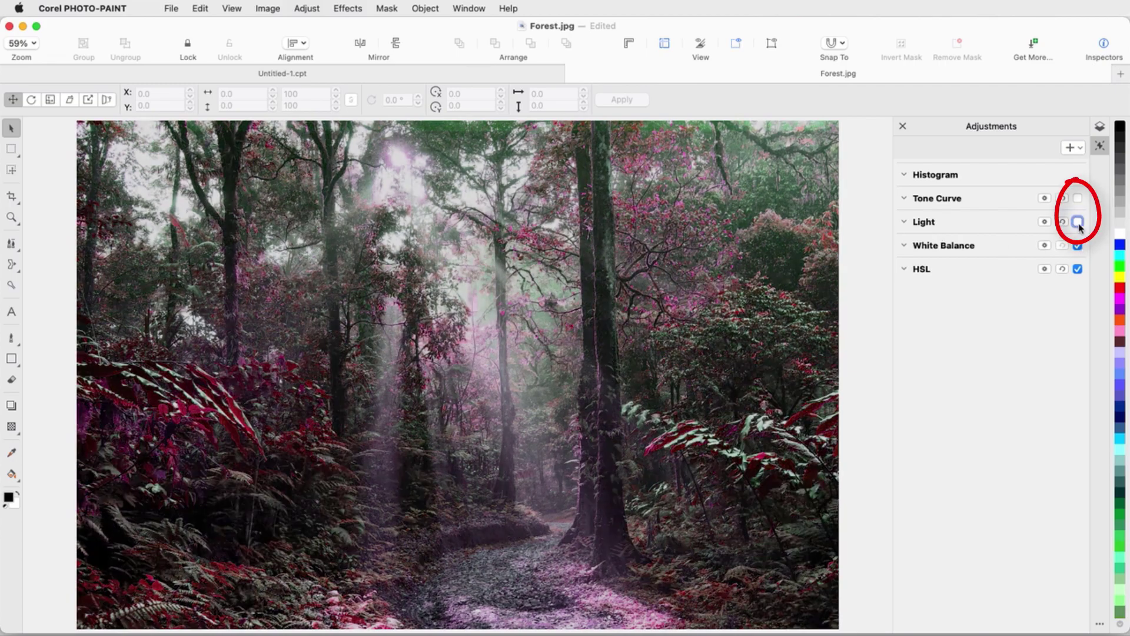
pyautogui.click(1078, 199)
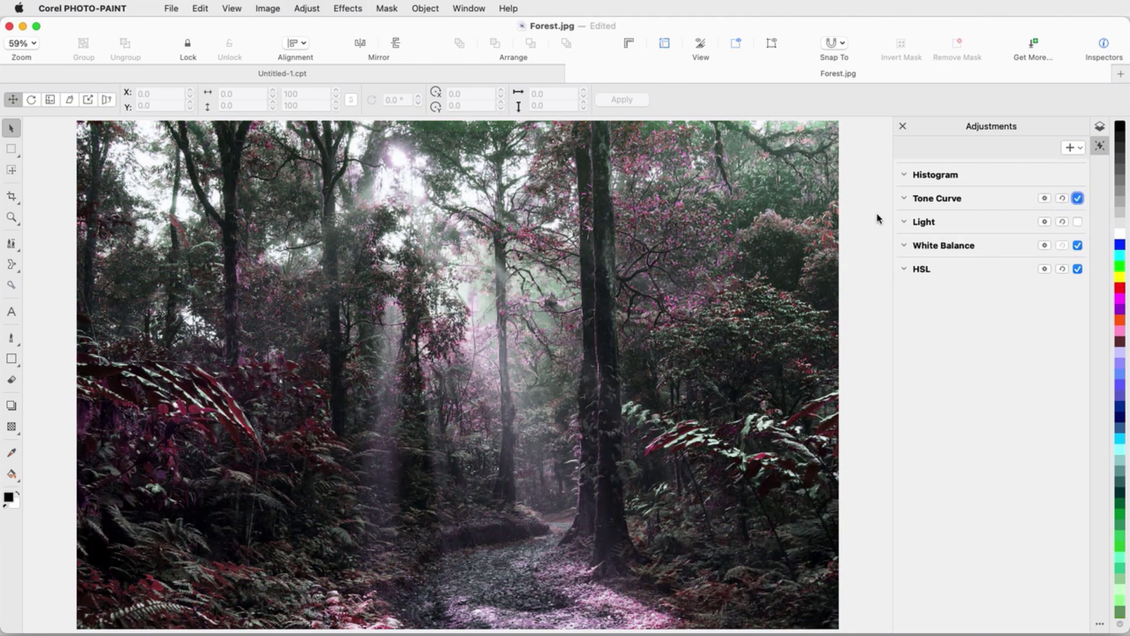
pyautogui.click(909, 176)
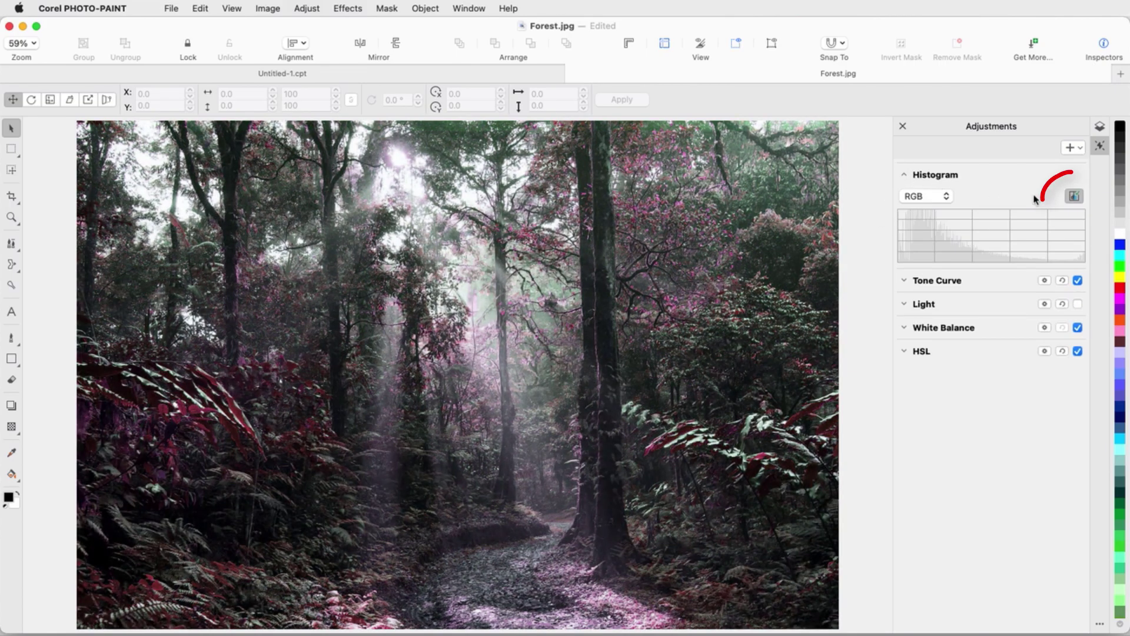
pyautogui.click(1075, 198)
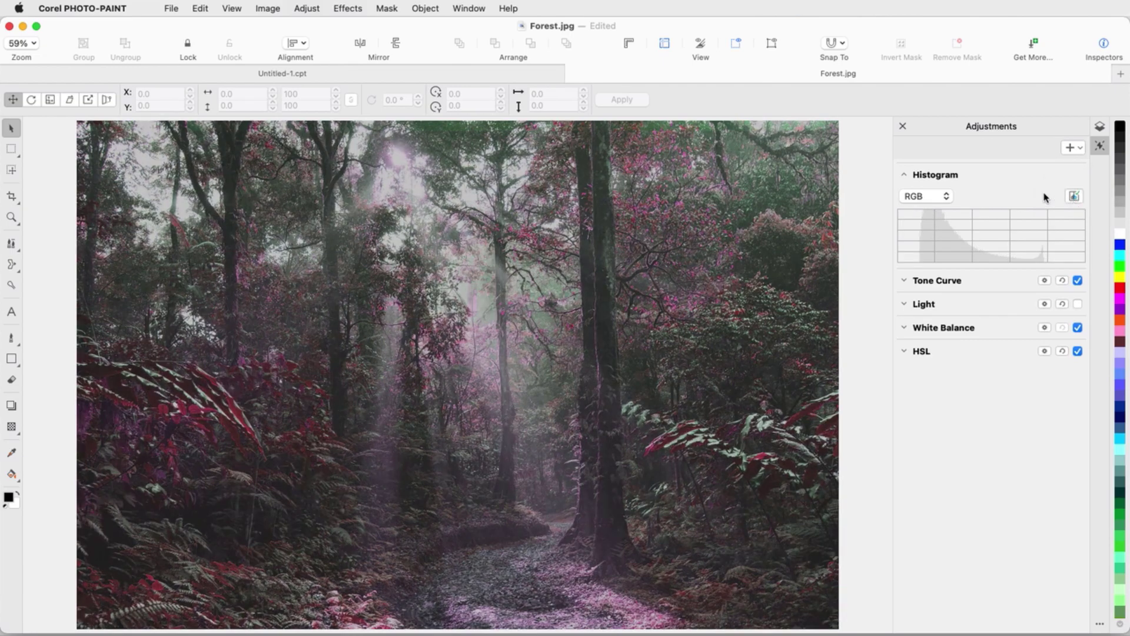
pyautogui.click(904, 174)
# Step: Switch to the Effects inspector and toggle Hue/Saturation/Lightness and Tone Curve to compare
pyautogui.rightClick(989, 388)
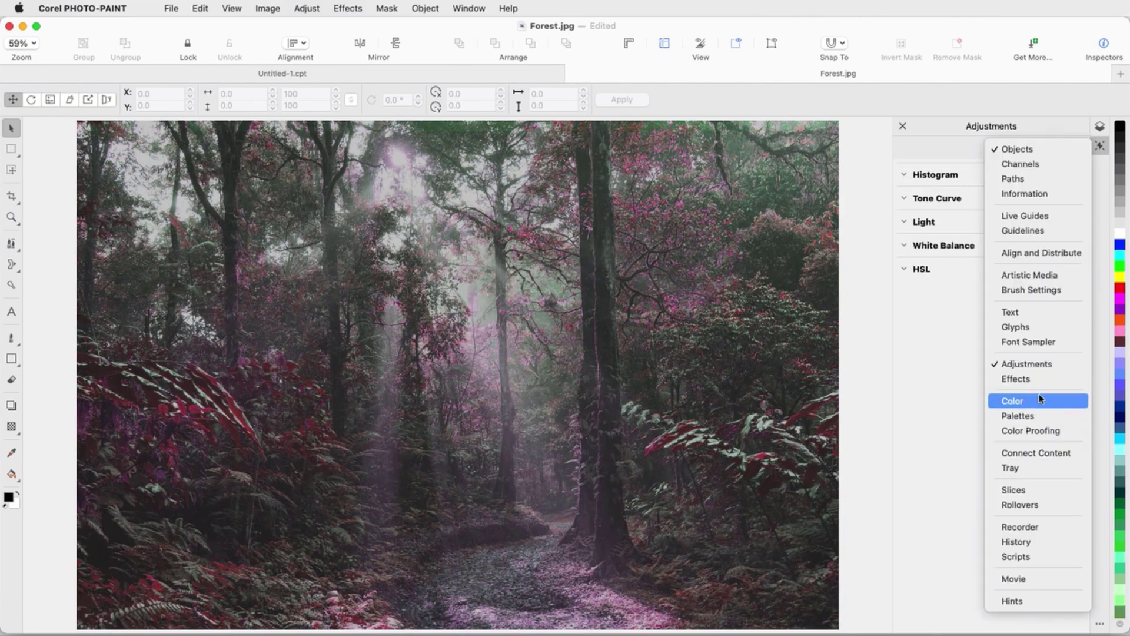
pyautogui.click(1015, 378)
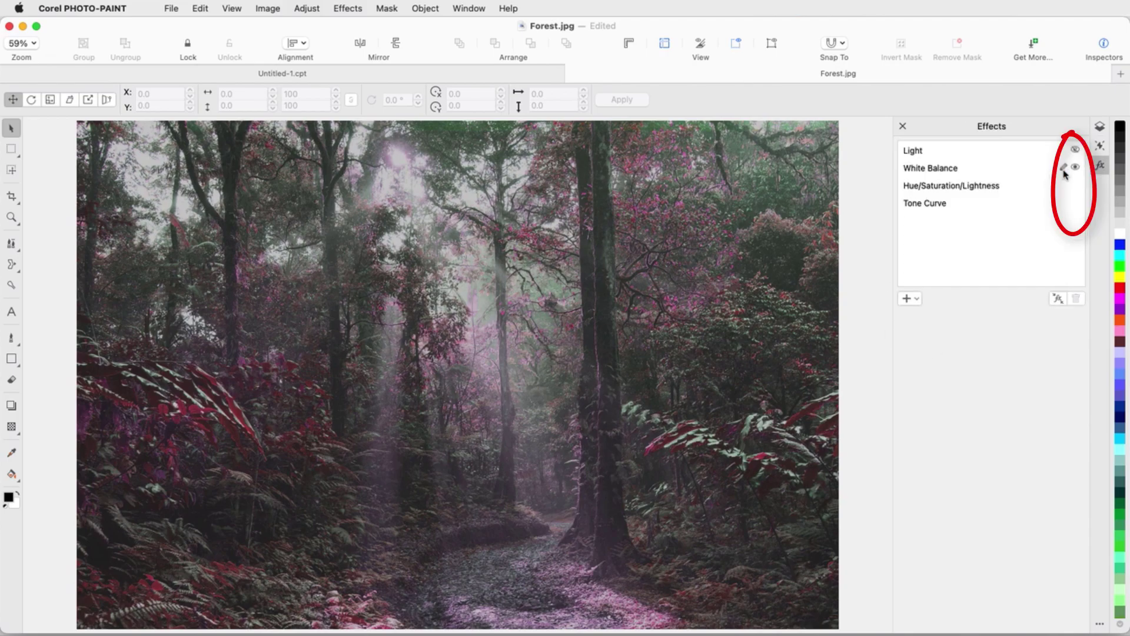
pyautogui.click(1075, 185)
pyautogui.click(1076, 203)
pyautogui.click(1075, 203)
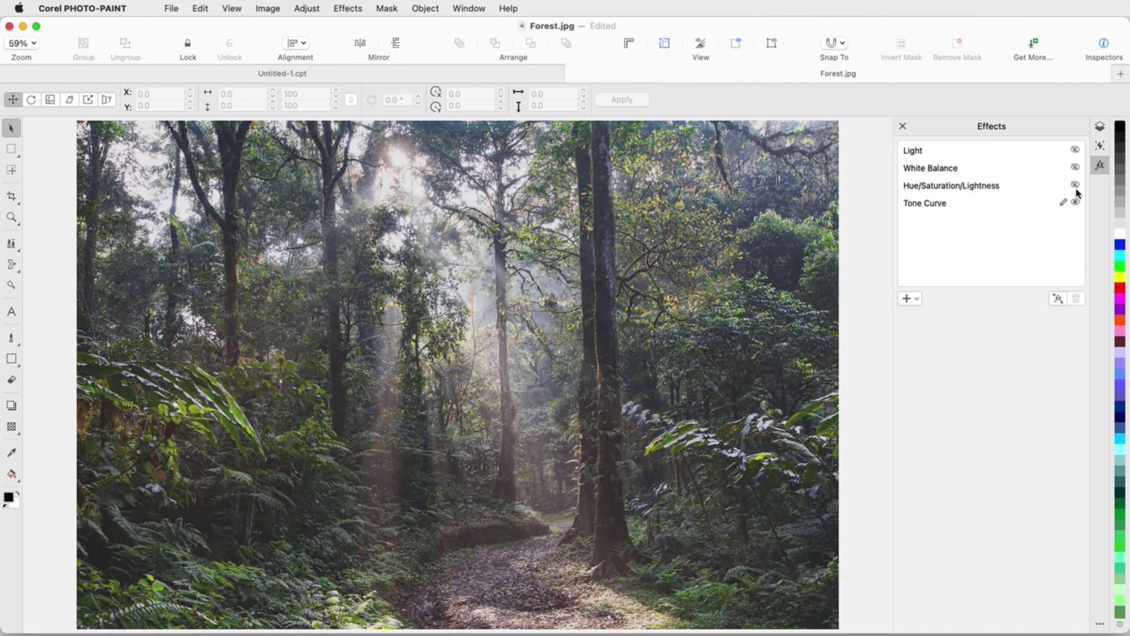
pyautogui.click(1075, 185)
# Step: Move Hue/Saturation/Lightness to the top of the effects and change its hue
pyautogui.moveTo(965, 187)
pyautogui.mouseDown()
pyautogui.moveTo(918, 151)
pyautogui.moveTo(930, 147)
pyautogui.mouseUp()
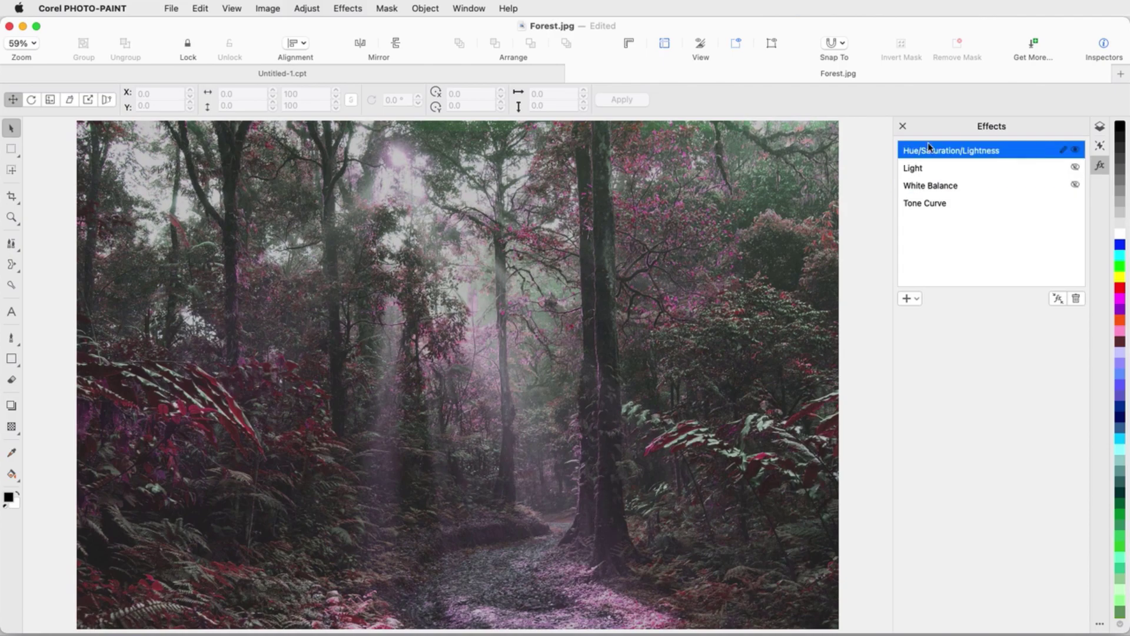
pyautogui.click(1064, 151)
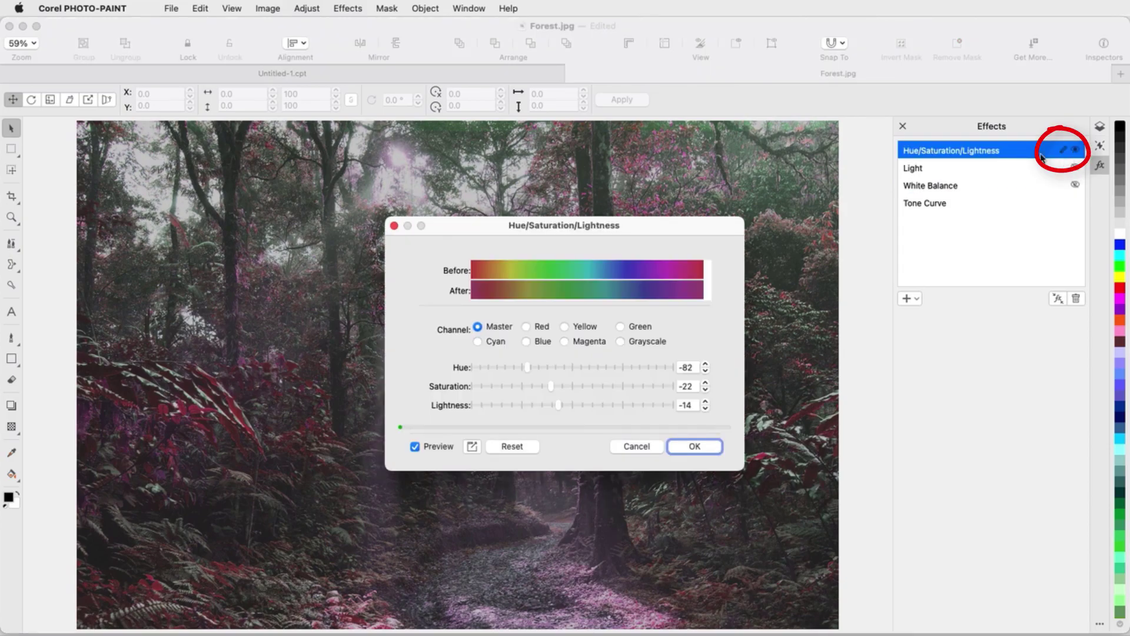
pyautogui.click(505, 368)
pyautogui.click(686, 450)
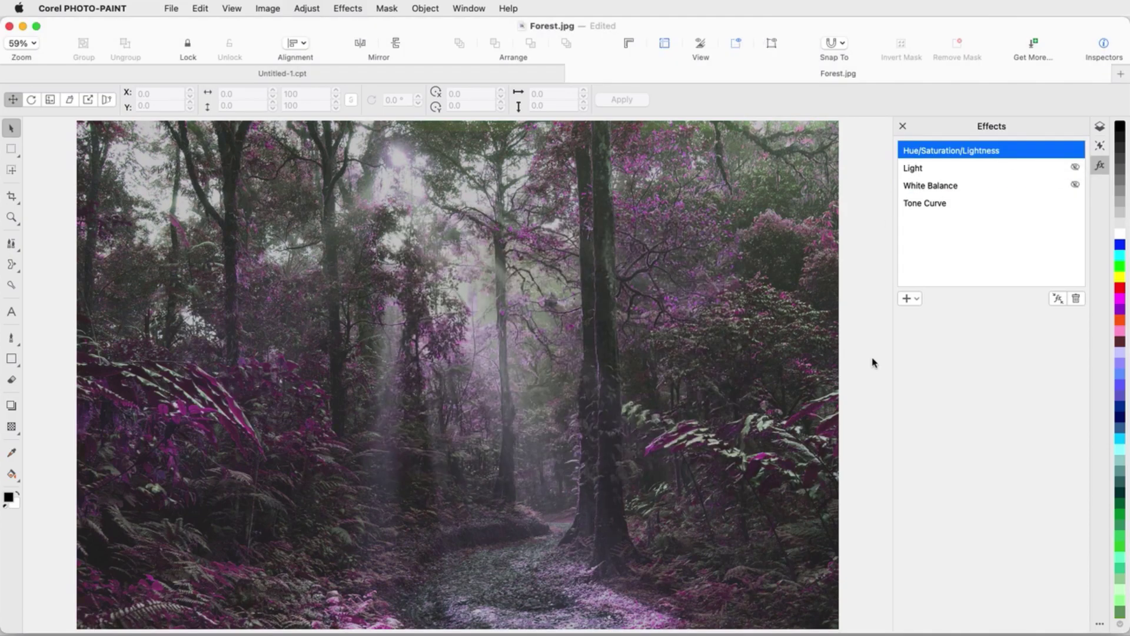
# Step: Delete the White Balance effect and browse the Adjust effects category
pyautogui.click(950, 187)
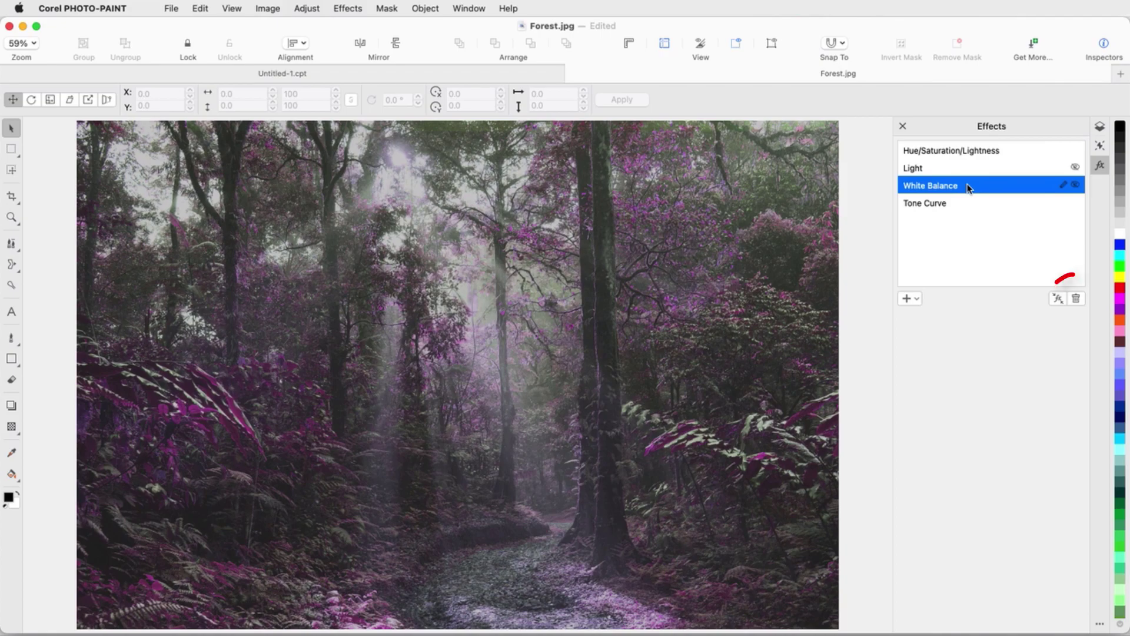
pyautogui.click(1077, 299)
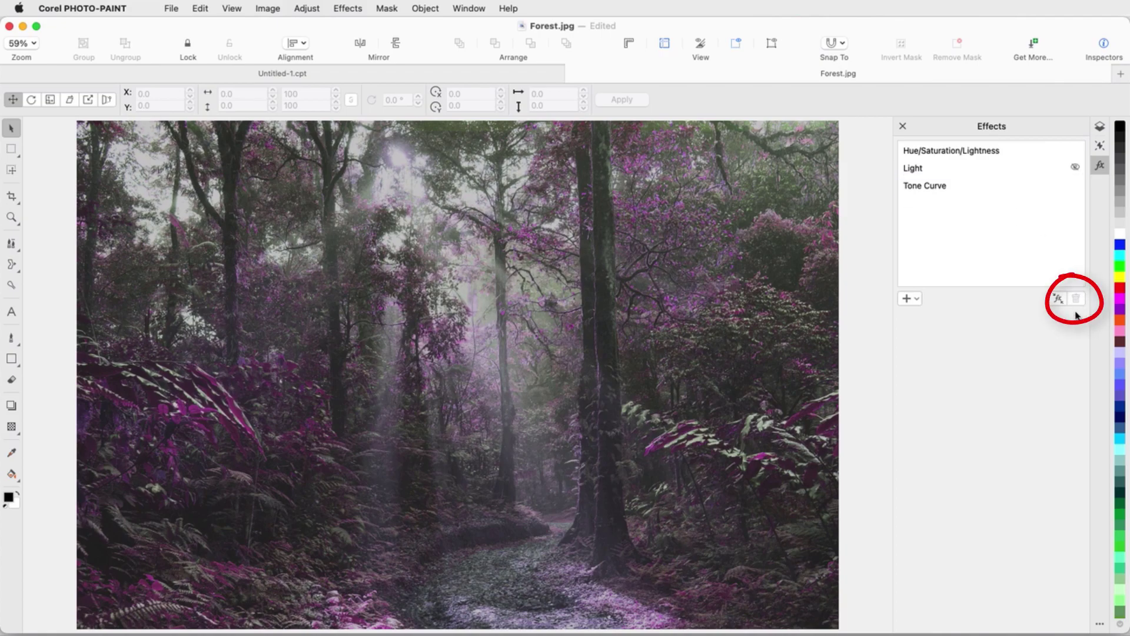
pyautogui.click(918, 300)
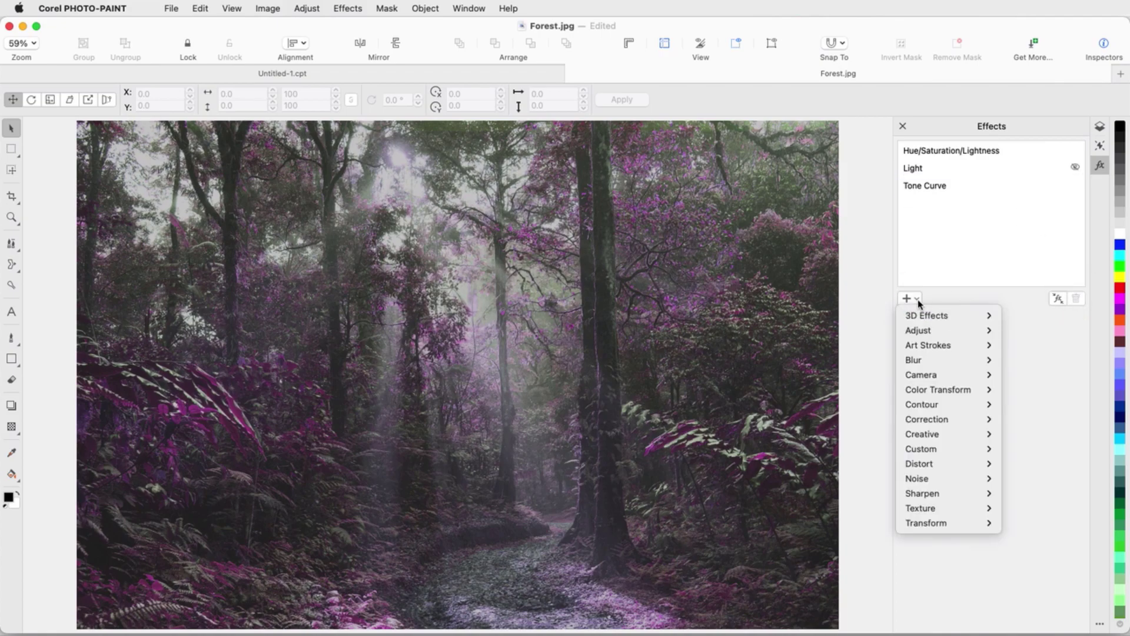
pyautogui.moveTo(942, 336)
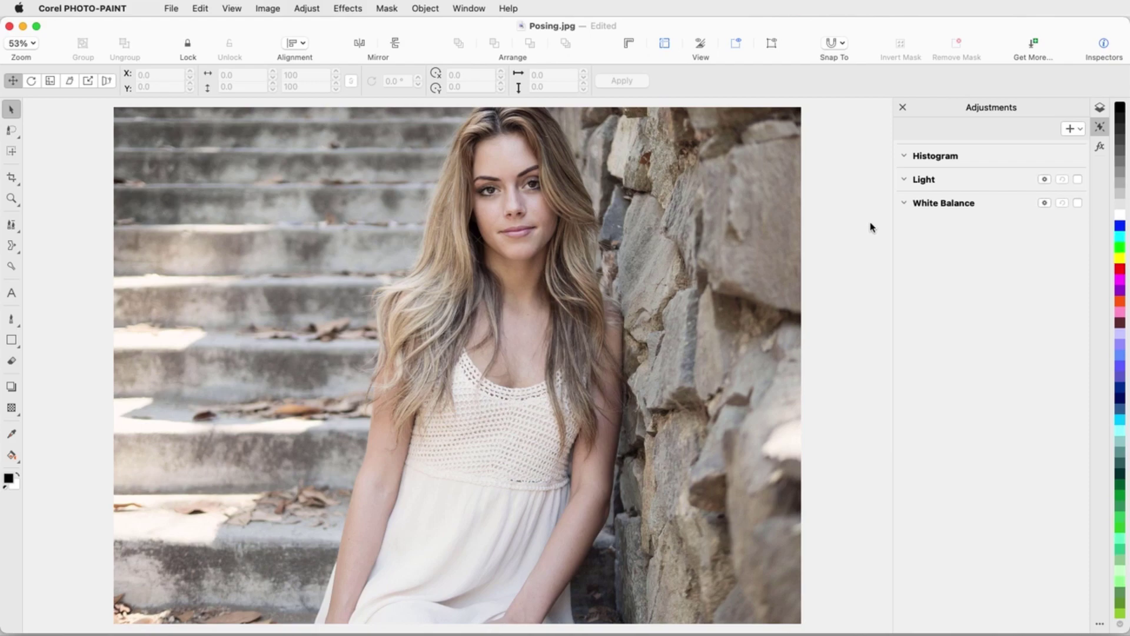
# Step: Add Contrast Enhancement to Posing.jpg with input levels sampled at 25 and 193
pyautogui.click(1072, 128)
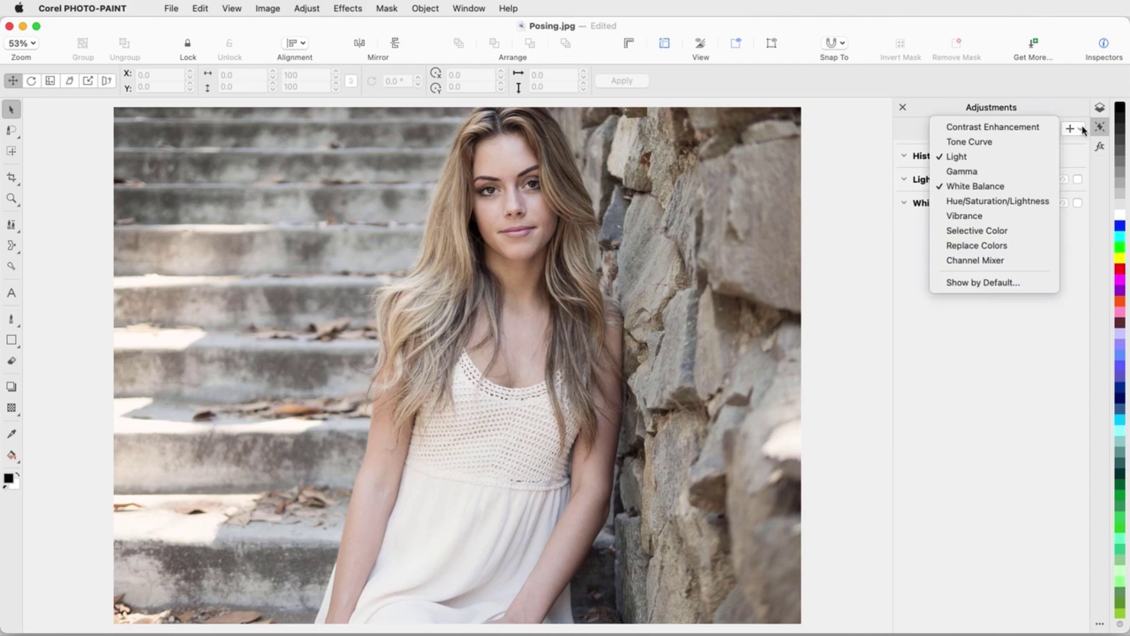
pyautogui.click(1047, 129)
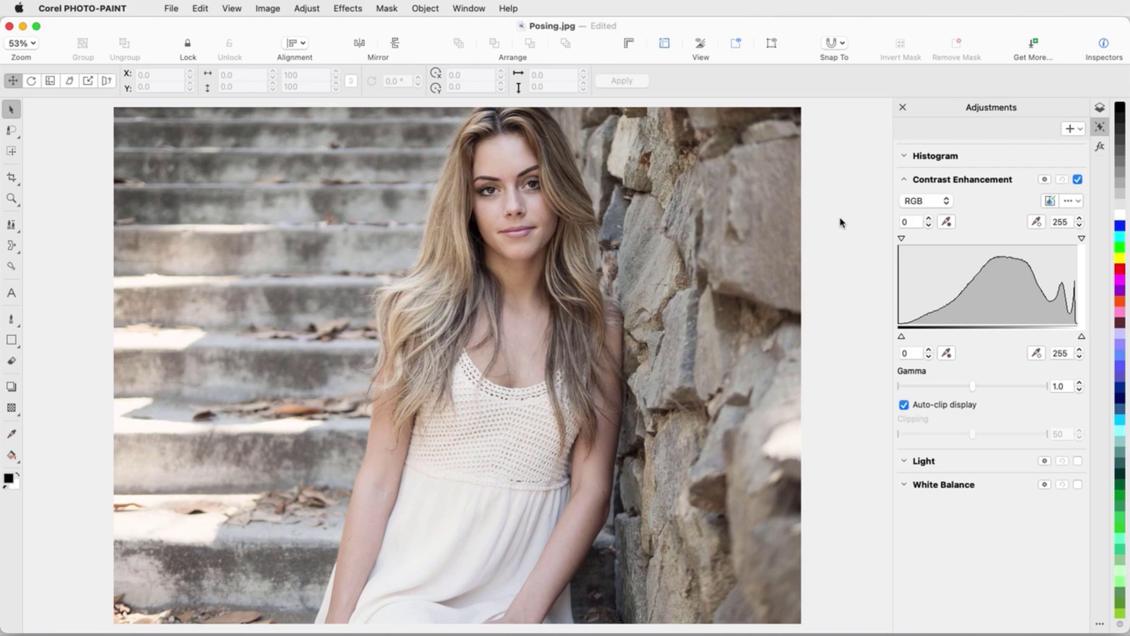
pyautogui.click(947, 221)
pyautogui.click(677, 544)
pyautogui.click(1037, 222)
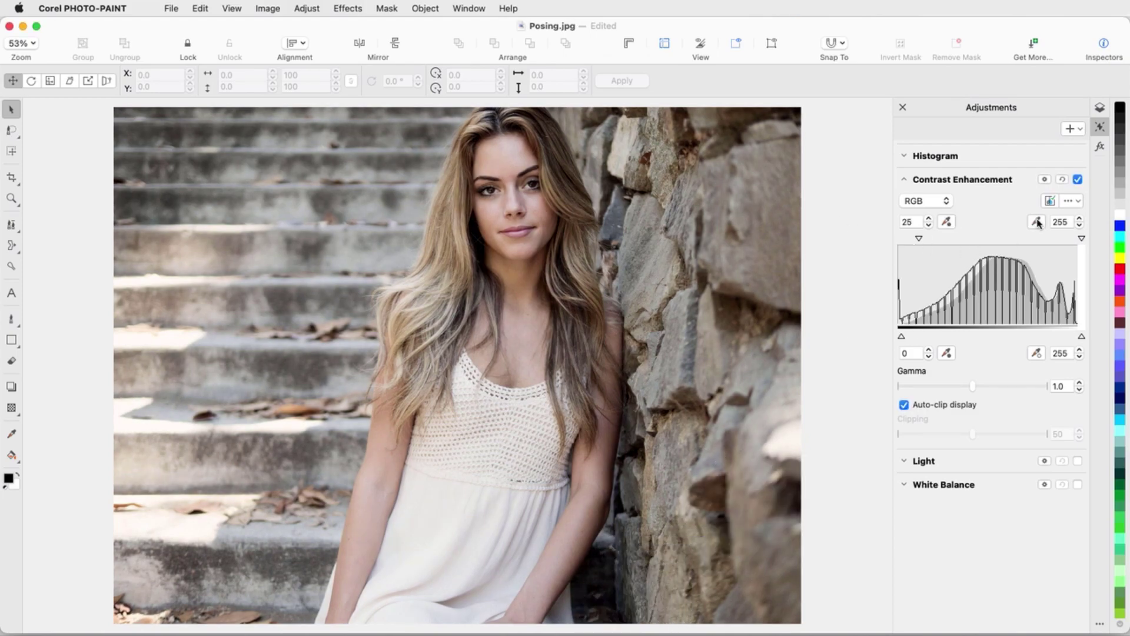
pyautogui.click(539, 484)
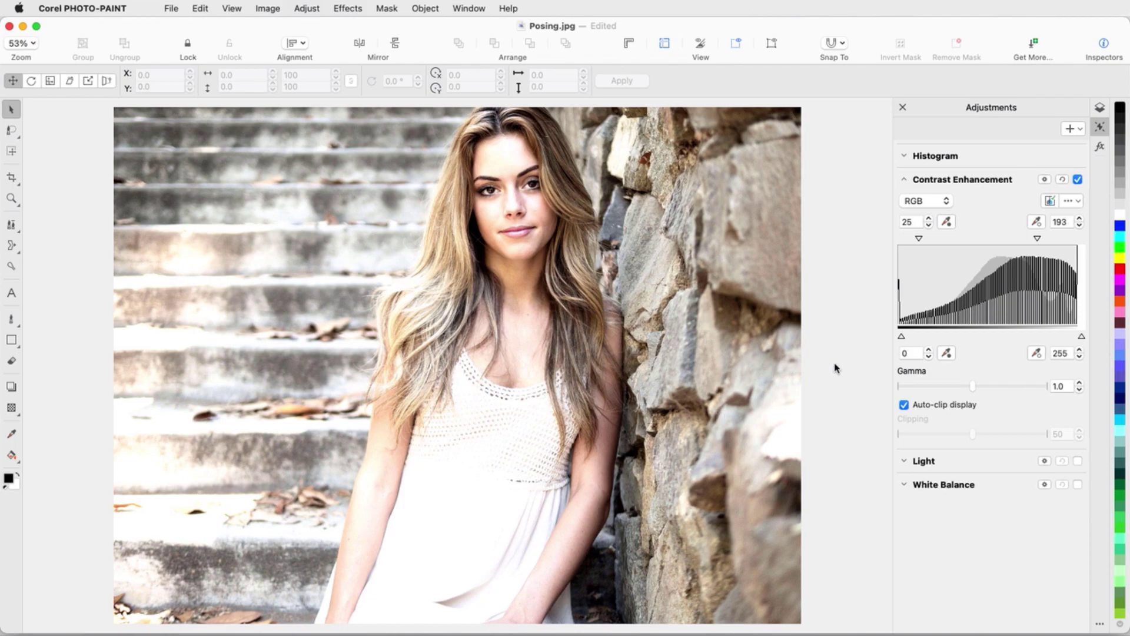
pyautogui.click(1045, 180)
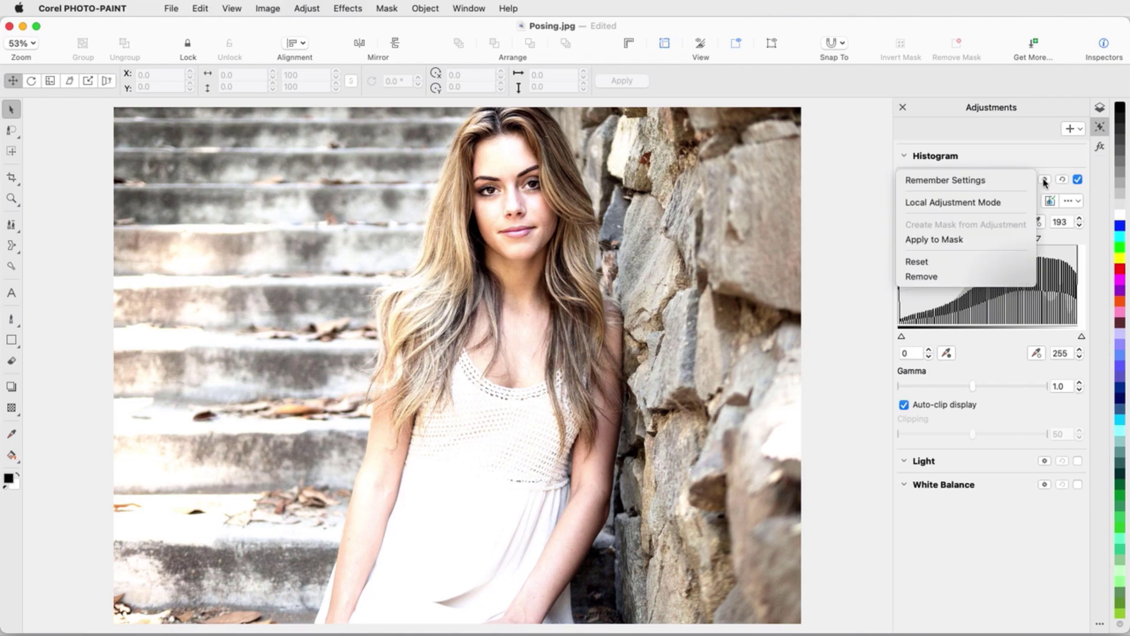
# Step: Make Contrast Enhancement local and paint a mask over the woman's hair and body, with feather 15 and brush size 217
pyautogui.click(1019, 206)
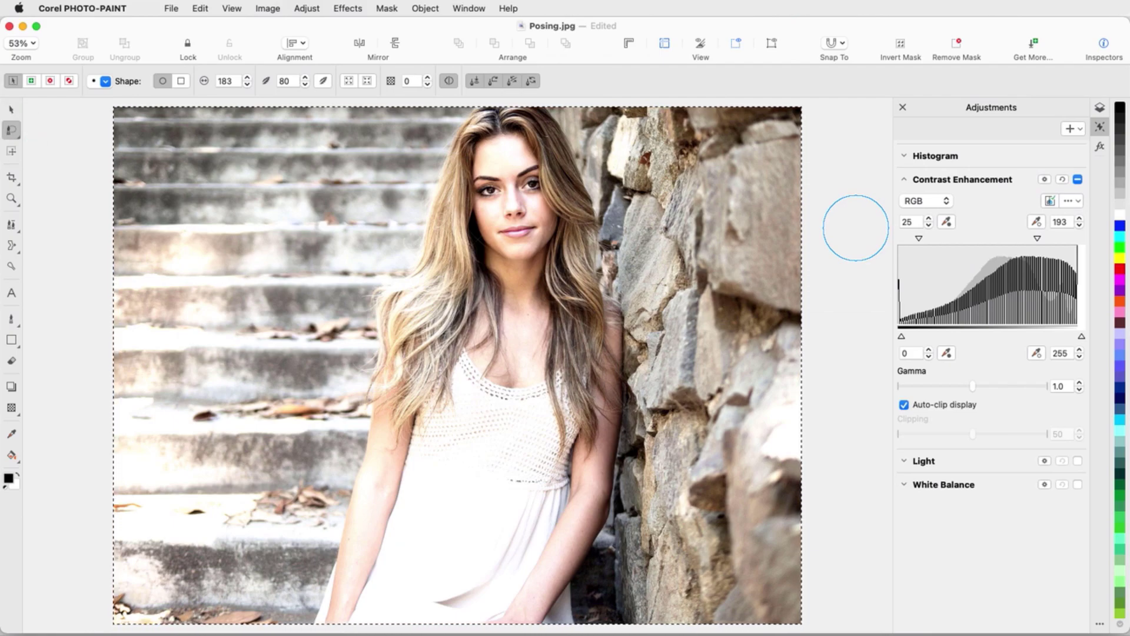
pyautogui.click(324, 81)
pyautogui.click(627, 348)
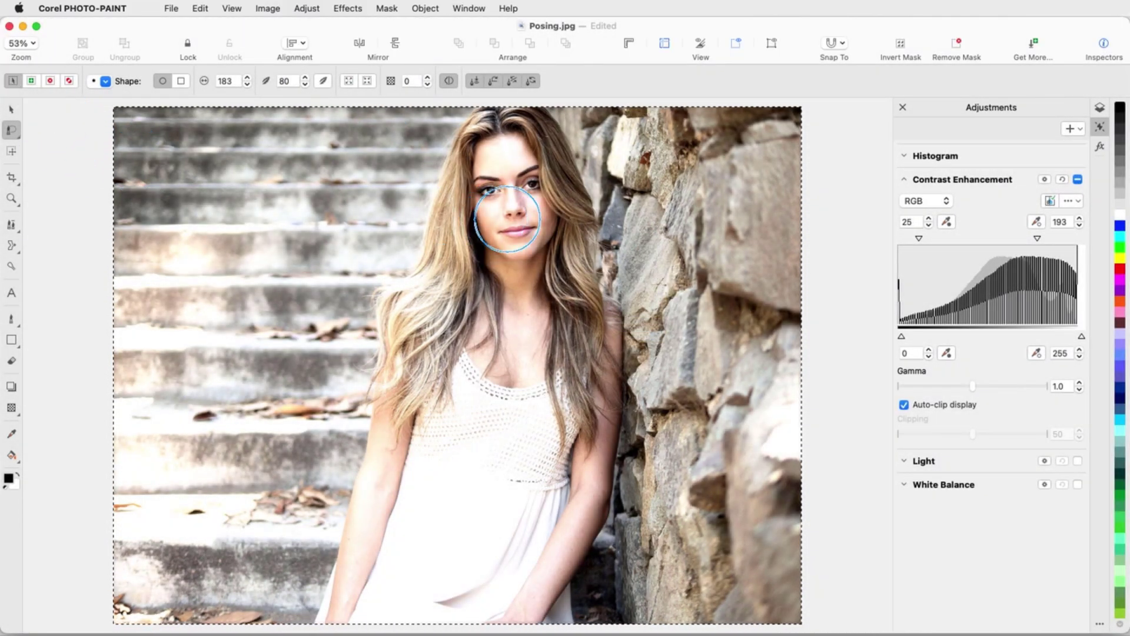
pyautogui.moveTo(507, 218); pyautogui.dragTo(509, 215)
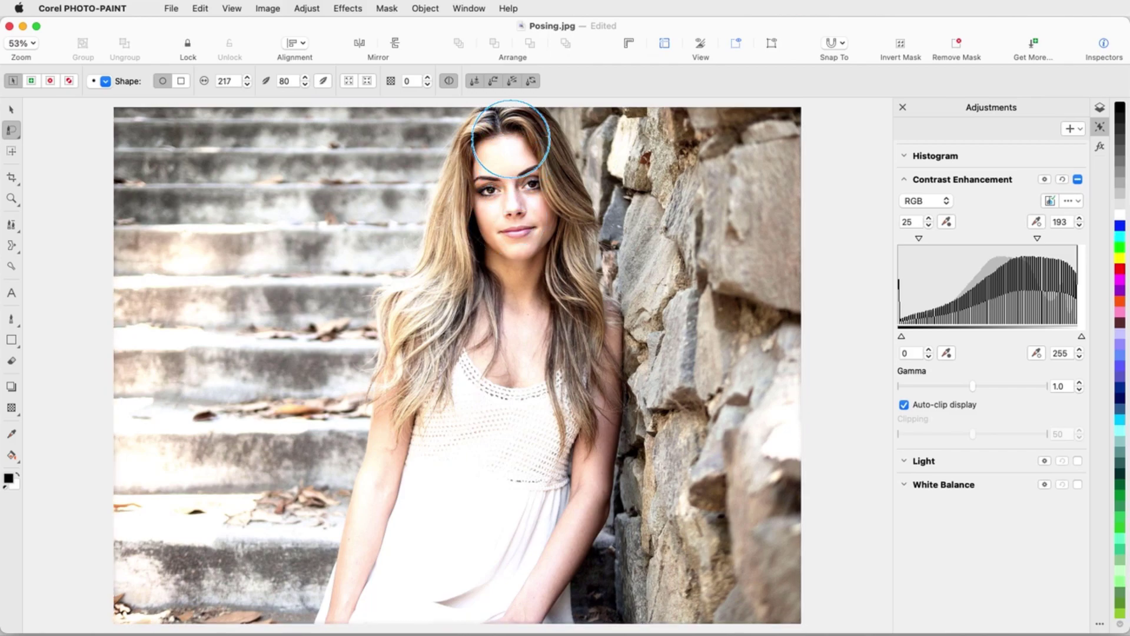
pyautogui.moveTo(509, 147)
pyautogui.mouseDown()
pyautogui.moveTo(414, 322)
pyautogui.moveTo(410, 397)
pyautogui.moveTo(354, 603)
pyautogui.moveTo(438, 619)
pyautogui.moveTo(534, 614)
pyautogui.moveTo(574, 498)
pyautogui.moveTo(583, 405)
pyautogui.moveTo(553, 214)
pyautogui.moveTo(522, 145)
pyautogui.moveTo(510, 251)
pyautogui.moveTo(420, 498)
pyautogui.moveTo(519, 546)
pyautogui.moveTo(551, 329)
pyautogui.moveTo(461, 524)
pyautogui.mouseUp()
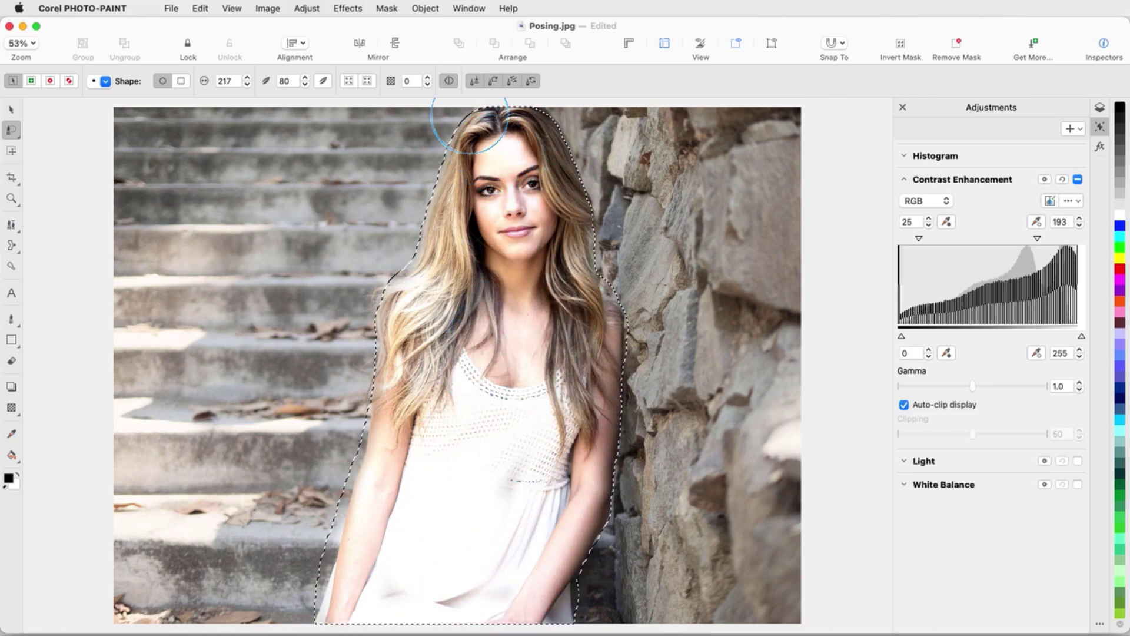
pyautogui.click(387, 9)
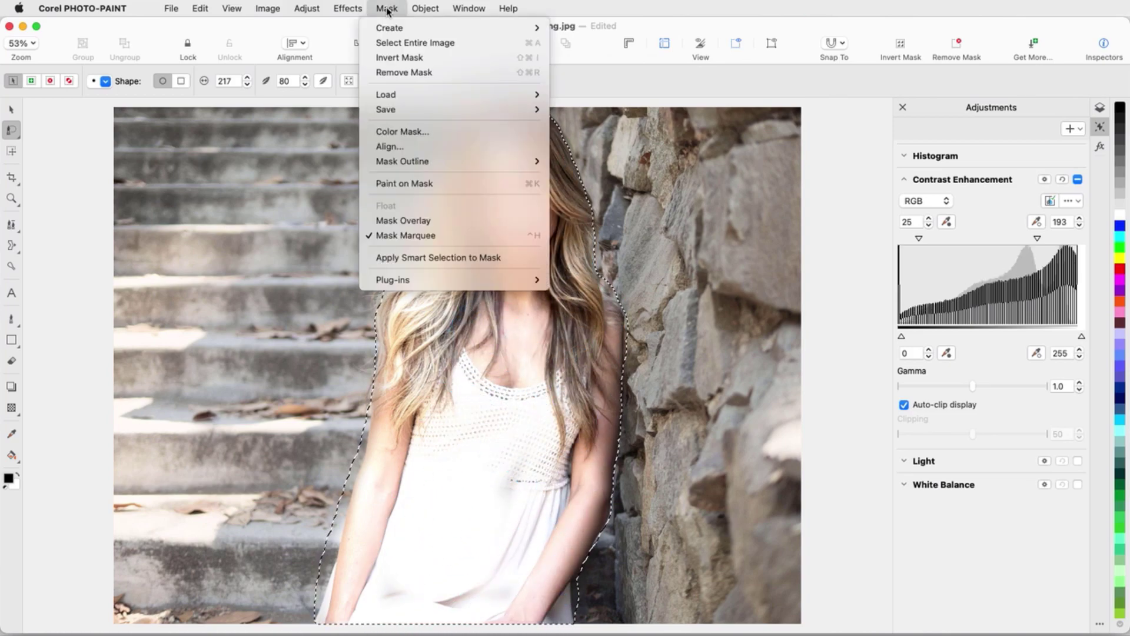
# Step: Hide the mask marquee, compare Contrast Enhancement off and on, leave it enabled, and collapse its section
pyautogui.click(406, 234)
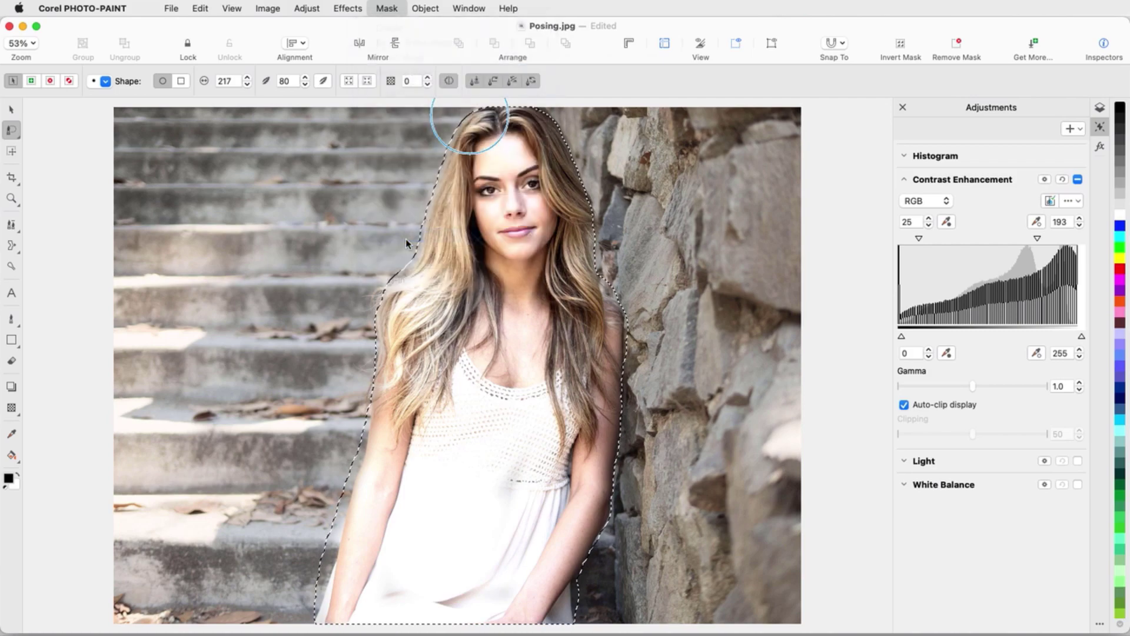
pyautogui.click(1077, 179)
pyautogui.click(1078, 180)
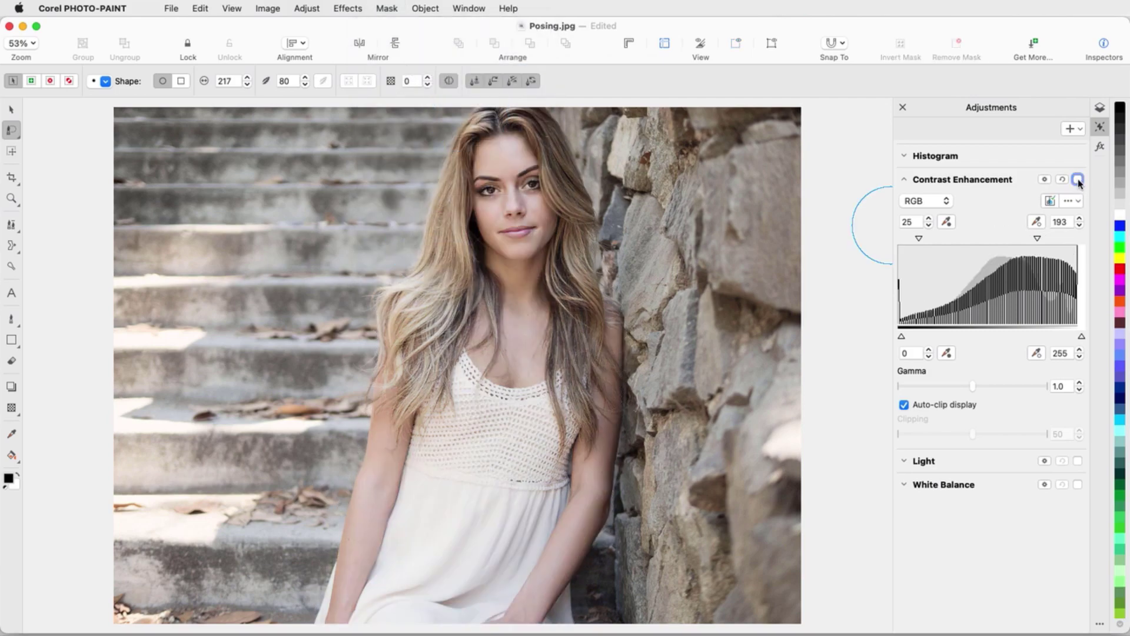
pyautogui.click(1077, 179)
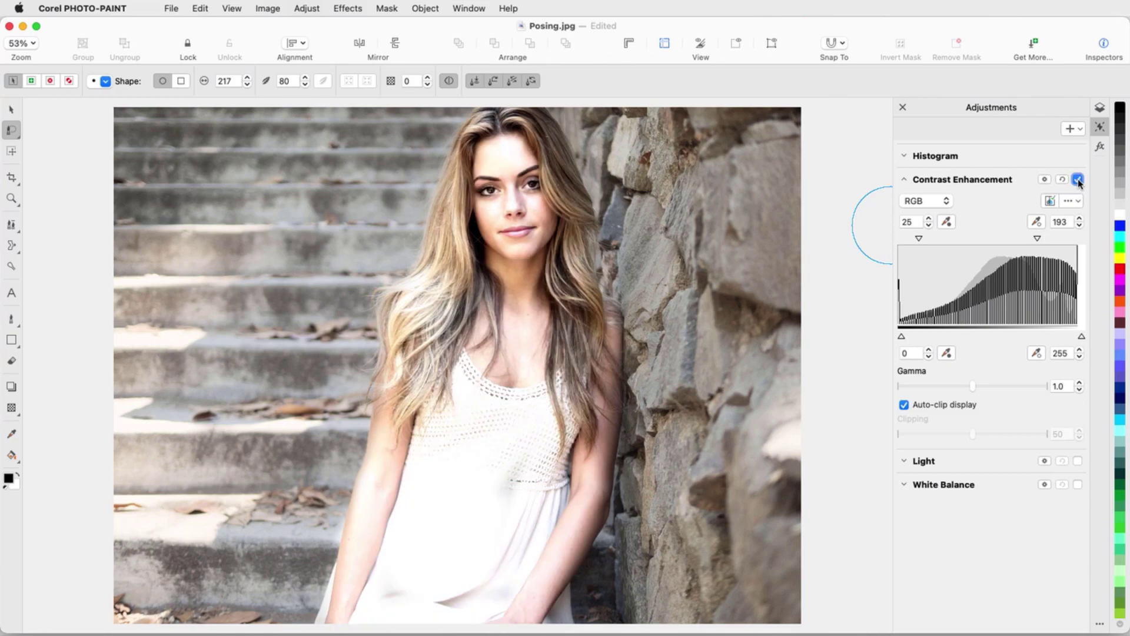
pyautogui.click(905, 181)
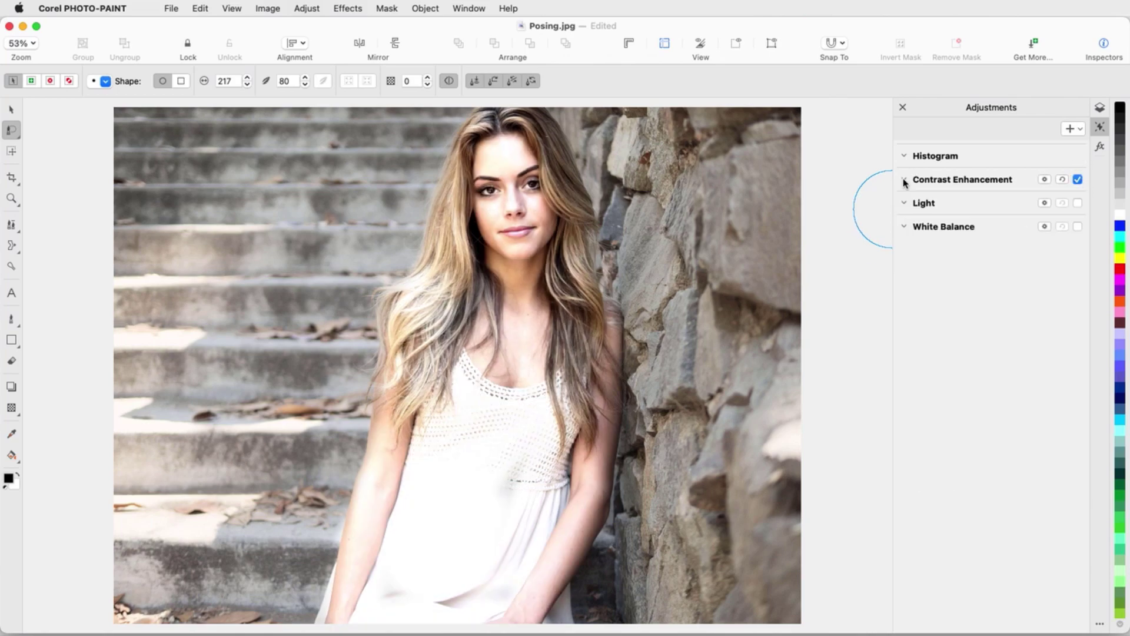
# Step: Add a local Gamma adjustment of 2.17 painted over the woman's face and hair
pyautogui.click(1078, 128)
pyautogui.click(995, 172)
pyautogui.click(1078, 229)
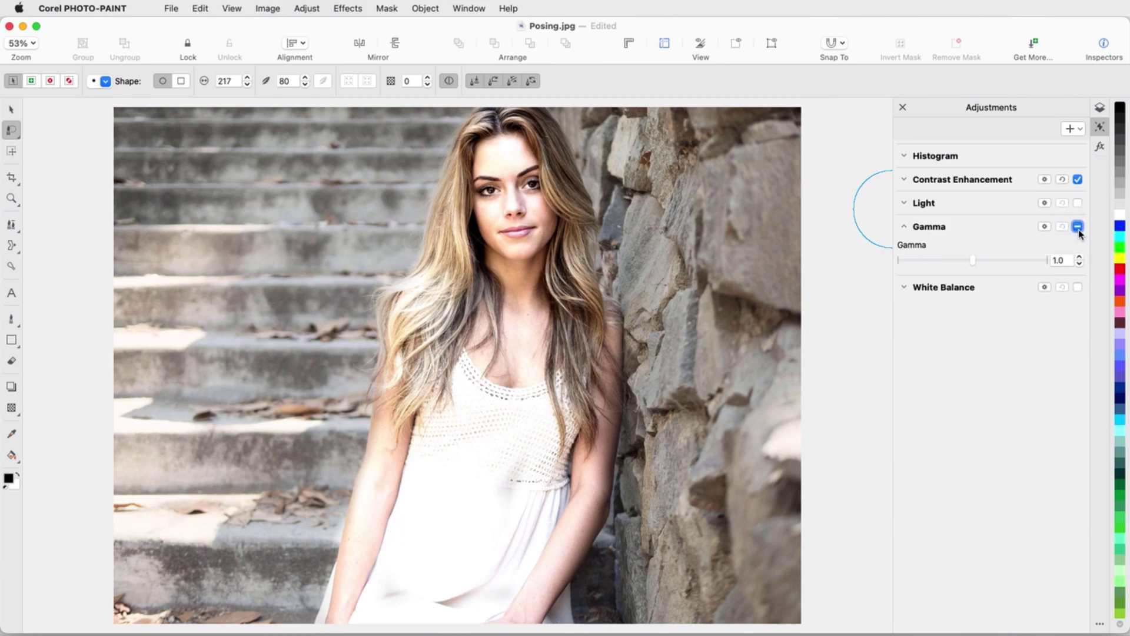
pyautogui.click(982, 261)
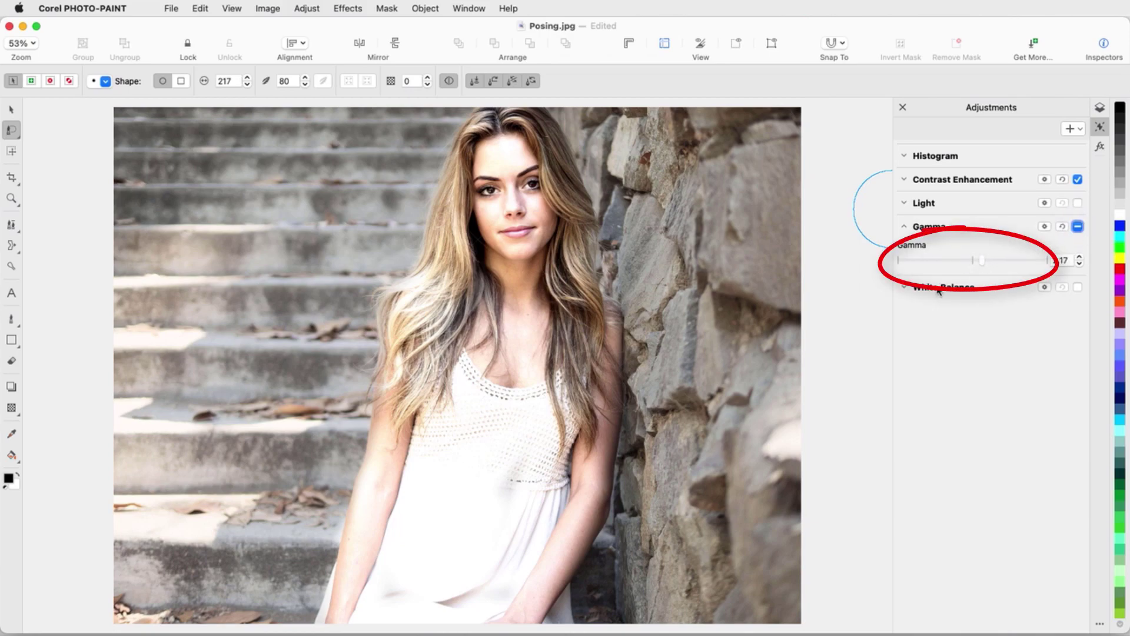
pyautogui.moveTo(449, 299)
pyautogui.mouseDown()
pyautogui.moveTo(477, 236)
pyautogui.moveTo(565, 223)
pyautogui.moveTo(529, 353)
pyautogui.moveTo(454, 310)
pyautogui.moveTo(308, 298)
pyautogui.mouseUp()
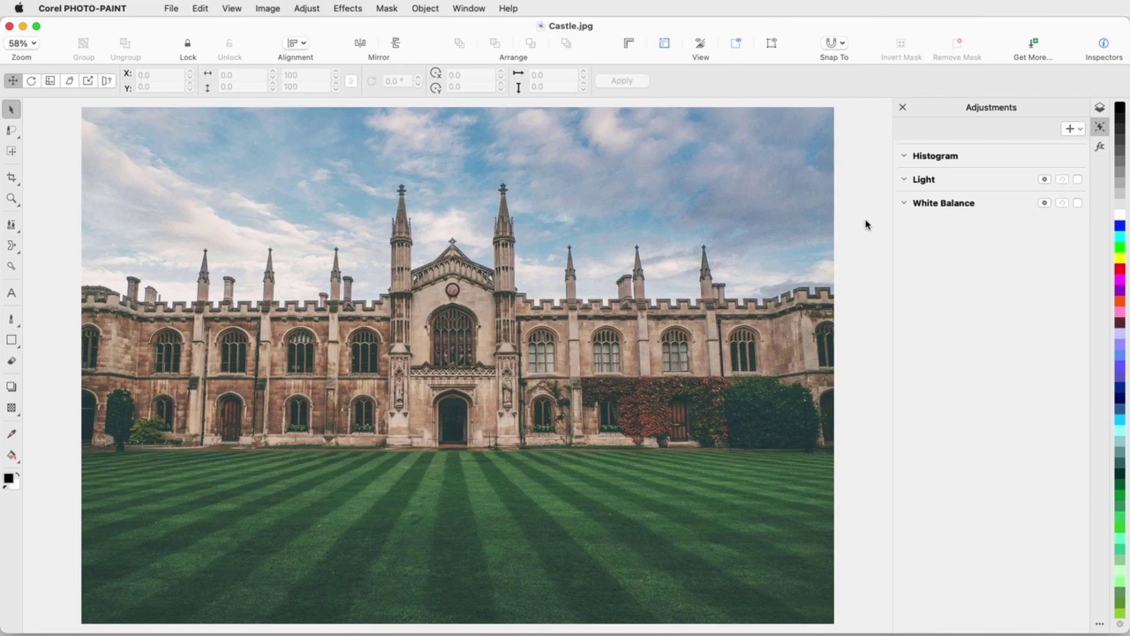
# Step: Add a Vibrance adjustment to Castle.jpg with Vibrance 84 and Saturation -85
pyautogui.click(1080, 129)
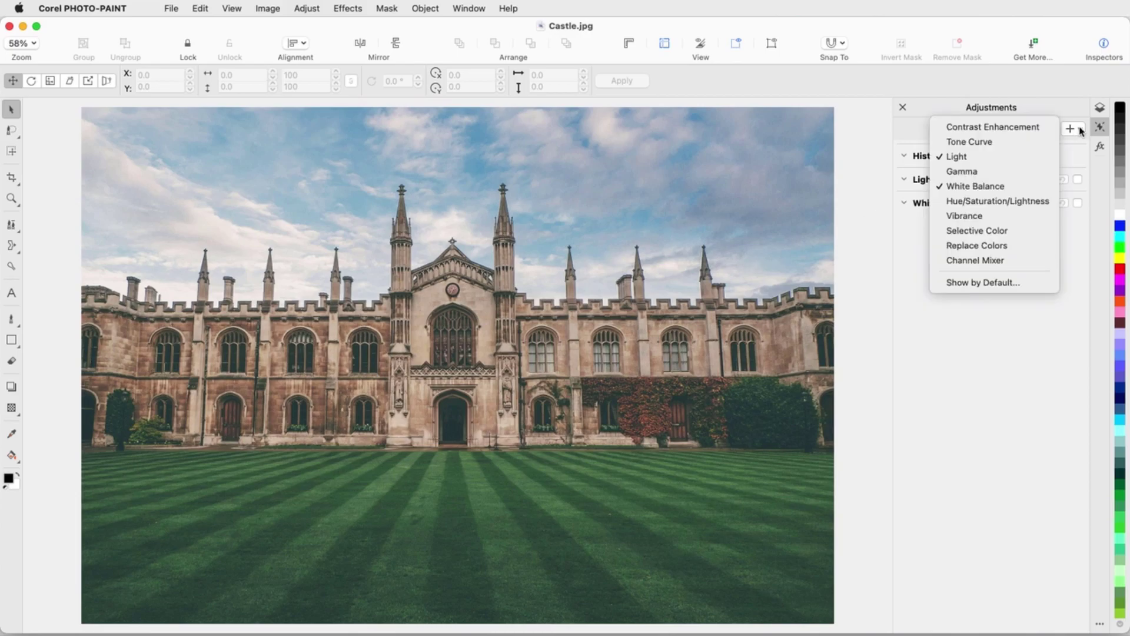
pyautogui.click(1034, 216)
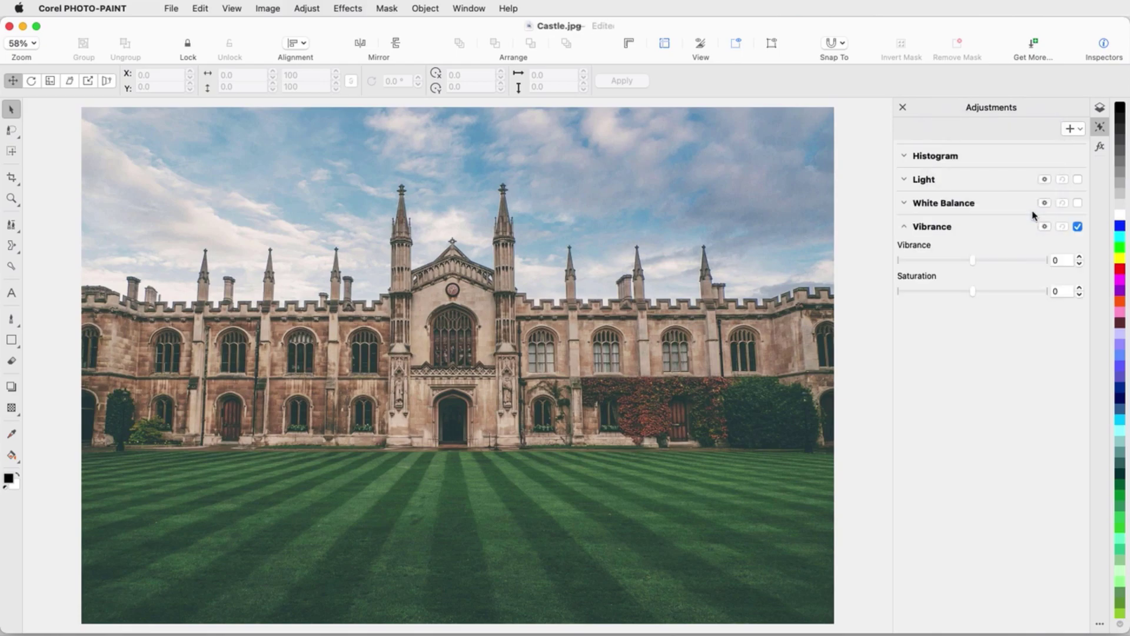
pyautogui.click(1033, 260)
pyautogui.click(911, 291)
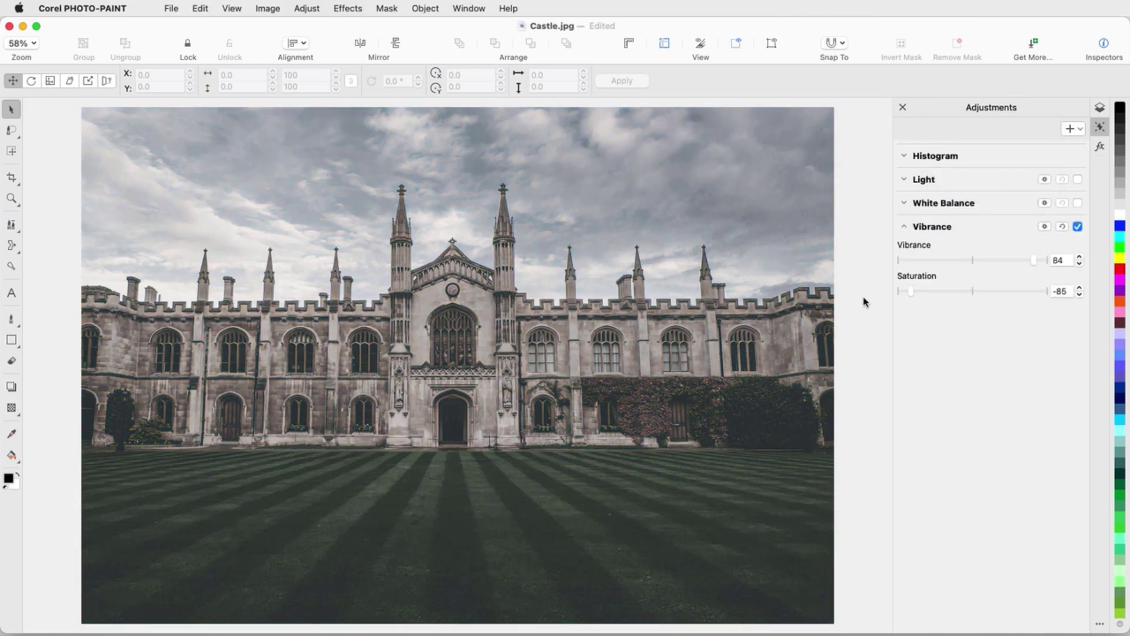
# Step: Make the Vibrance adjustment local and paint a smart selection mask across the castle facade
pyautogui.click(1044, 226)
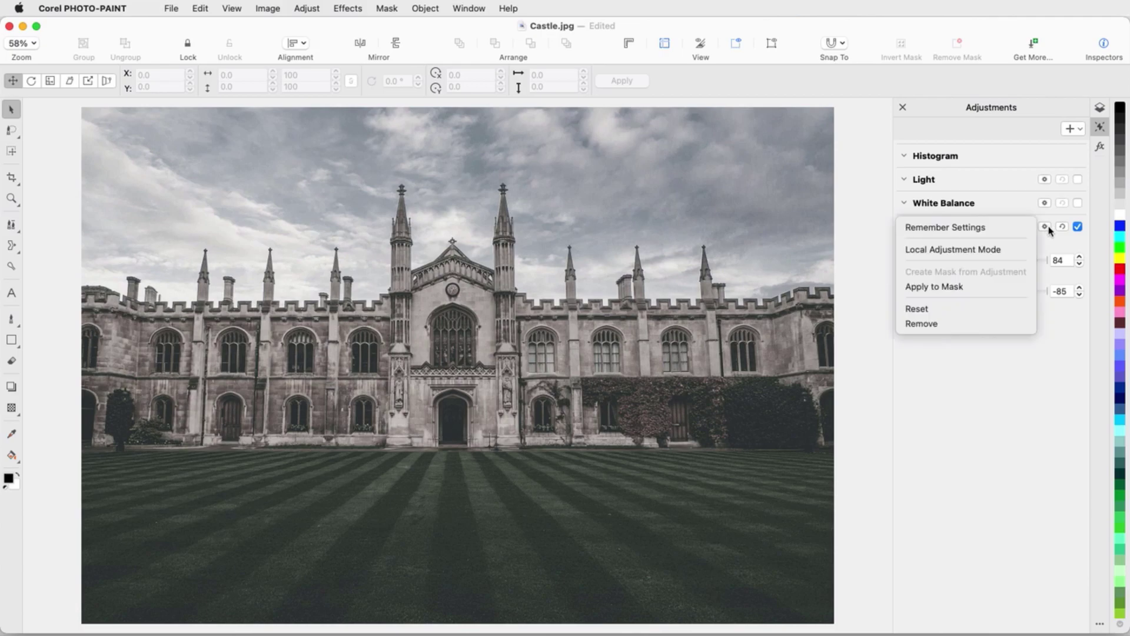
pyautogui.click(1020, 252)
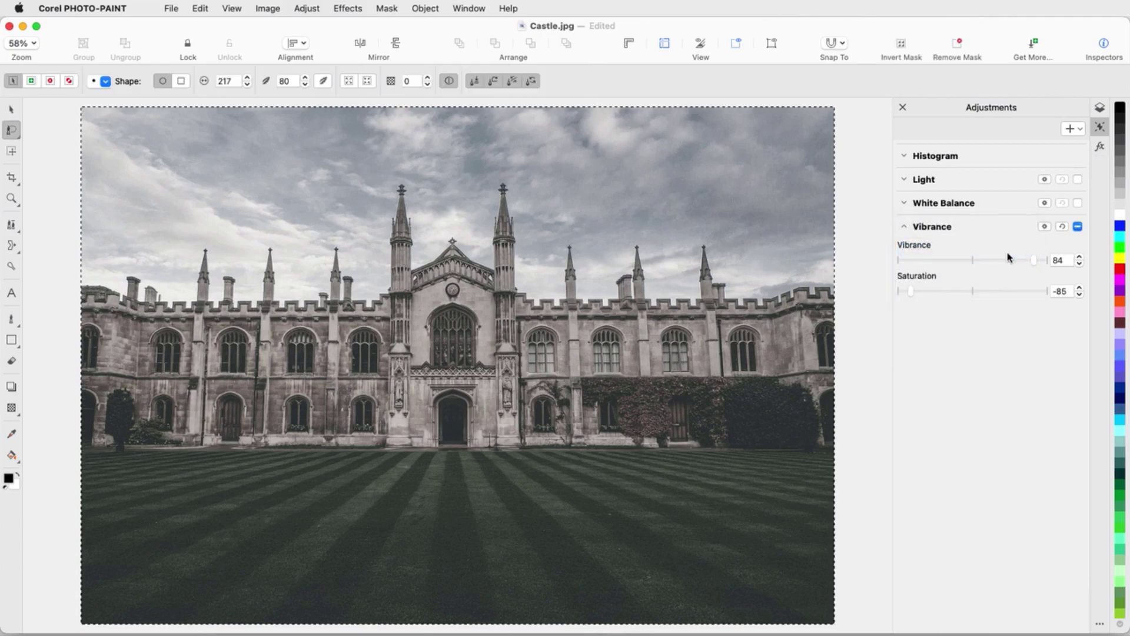
pyautogui.click(16, 137)
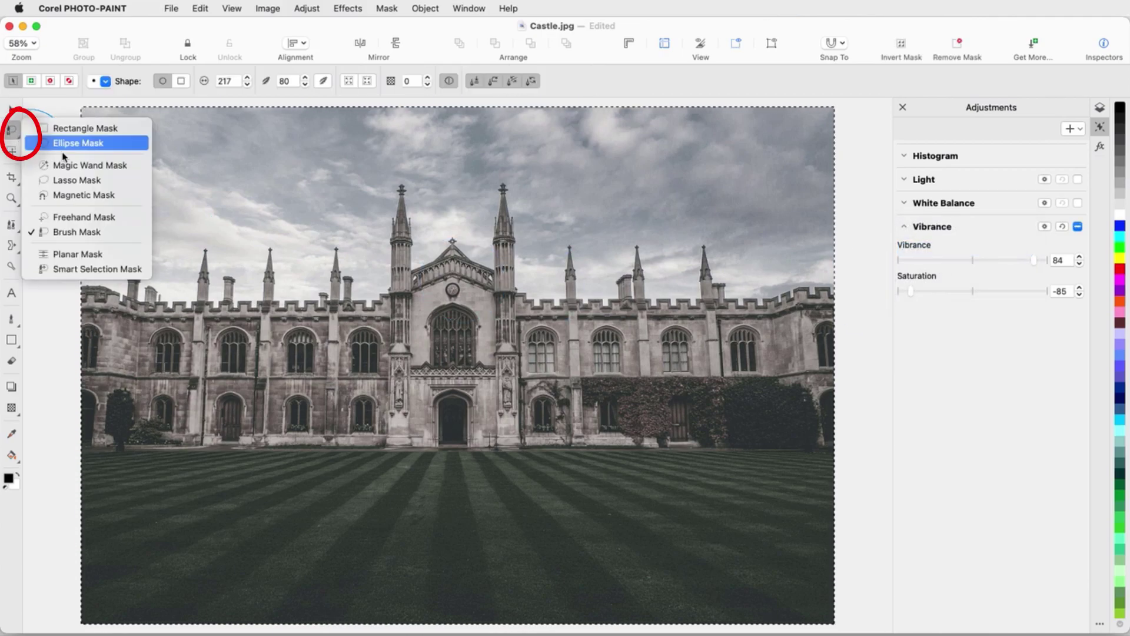
pyautogui.click(113, 268)
pyautogui.moveTo(103, 312)
pyautogui.mouseDown()
pyautogui.moveTo(148, 338)
pyautogui.moveTo(529, 345)
pyautogui.moveTo(765, 372)
pyautogui.moveTo(525, 569)
pyautogui.moveTo(169, 446)
pyautogui.moveTo(503, 485)
pyautogui.moveTo(573, 479)
pyautogui.mouseUp()
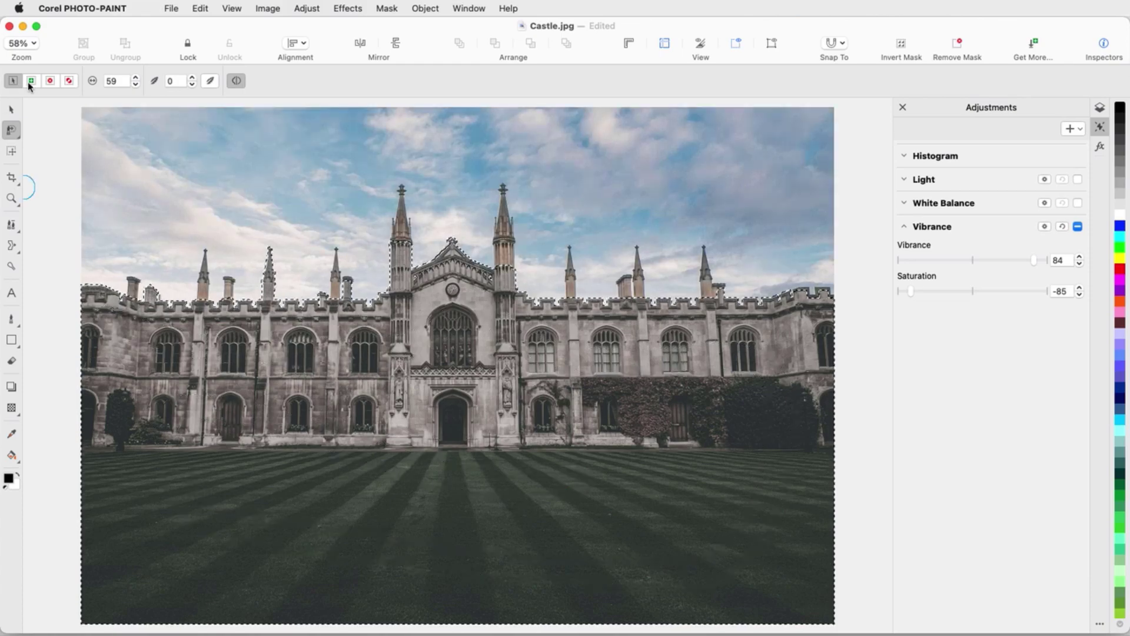
# Step: Refine the rooftop edges with a size-12 brush, then apply the smart selection as the mask
pyautogui.press('super+1')
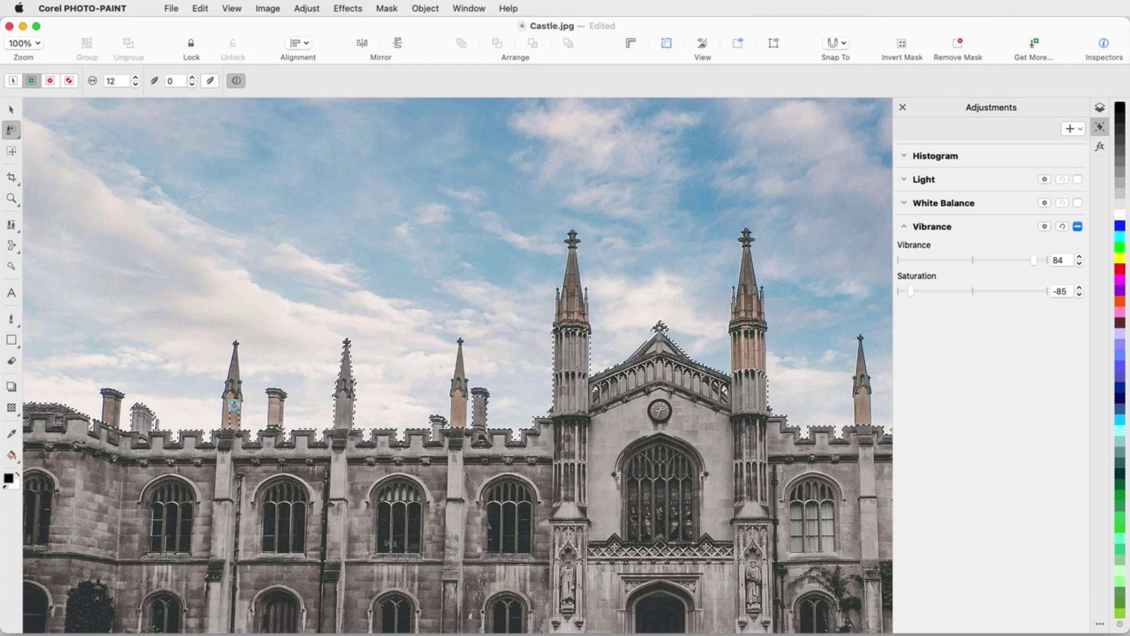
pyautogui.moveTo(206, 389); pyautogui.dragTo(278, 431)
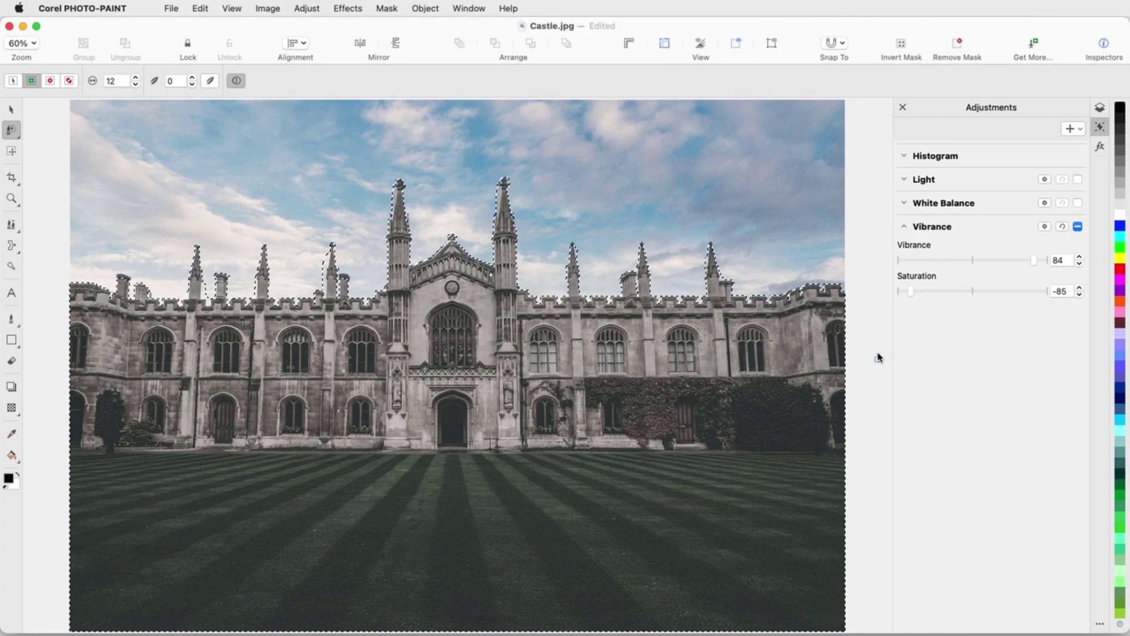
pyautogui.click(387, 9)
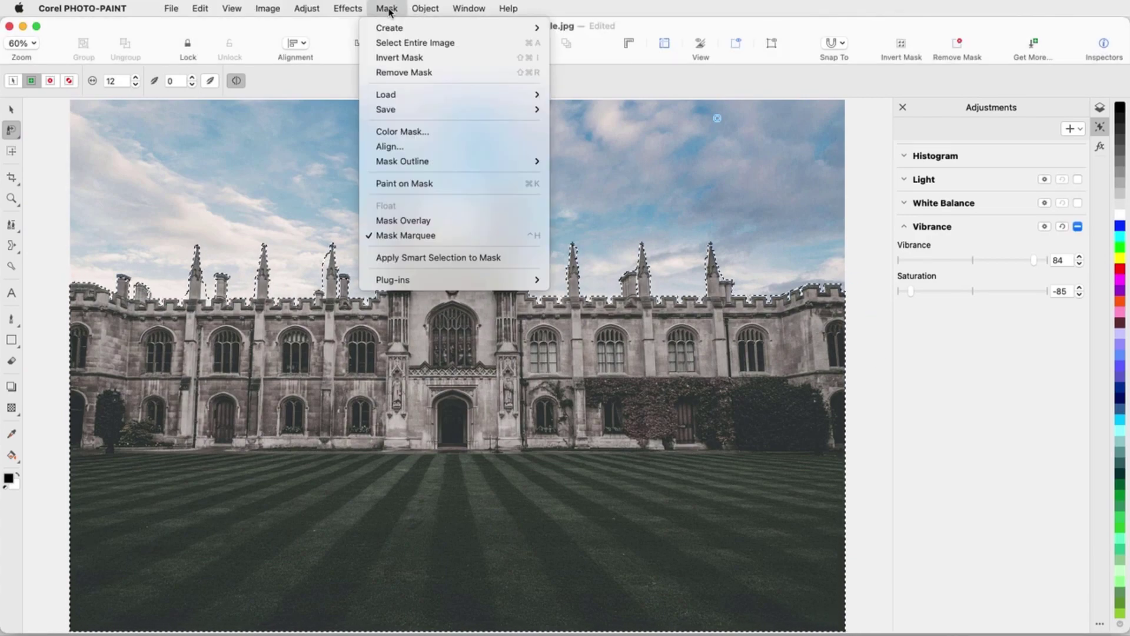
pyautogui.click(478, 257)
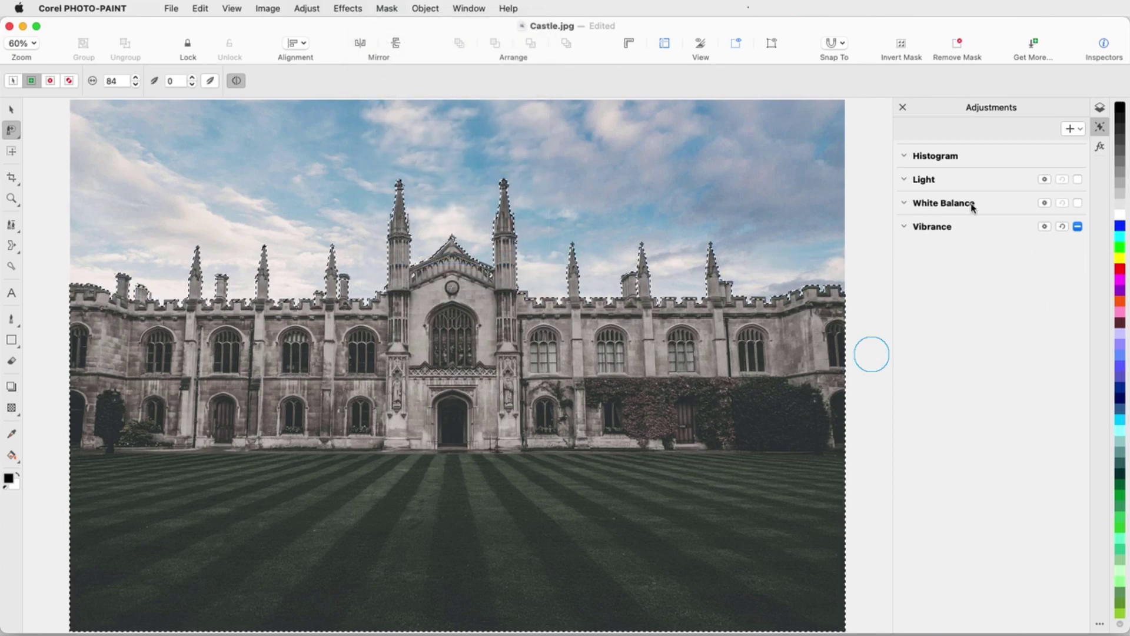
# Step: Add a Tone Curve adjustment and create a mask from the Vibrance adjustment's area
pyautogui.click(1080, 130)
pyautogui.click(970, 141)
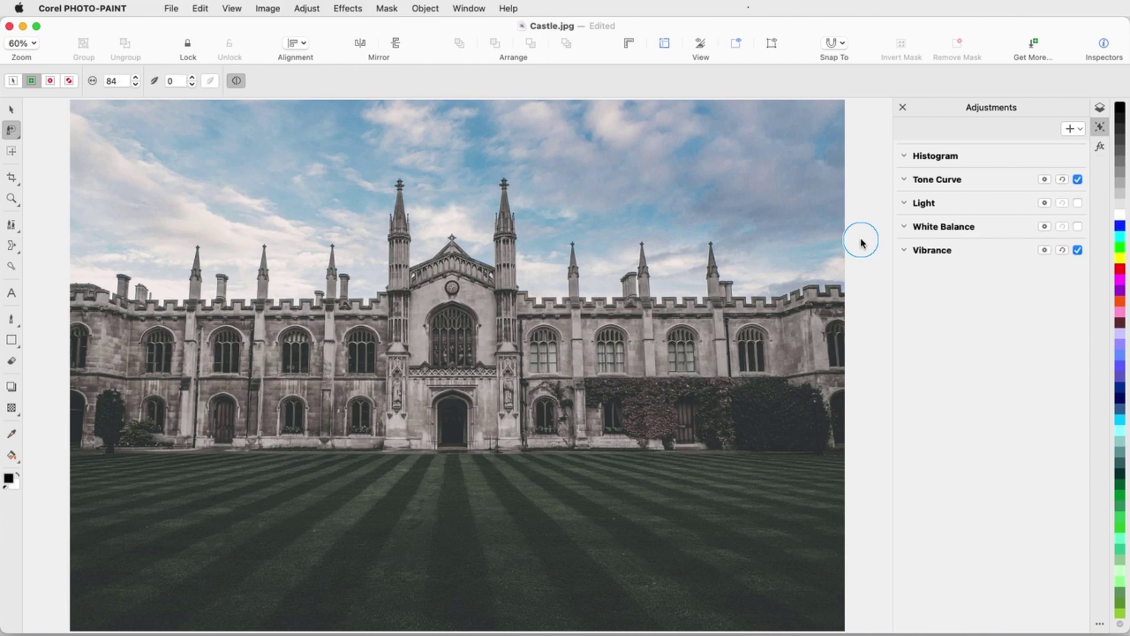
pyautogui.click(1046, 252)
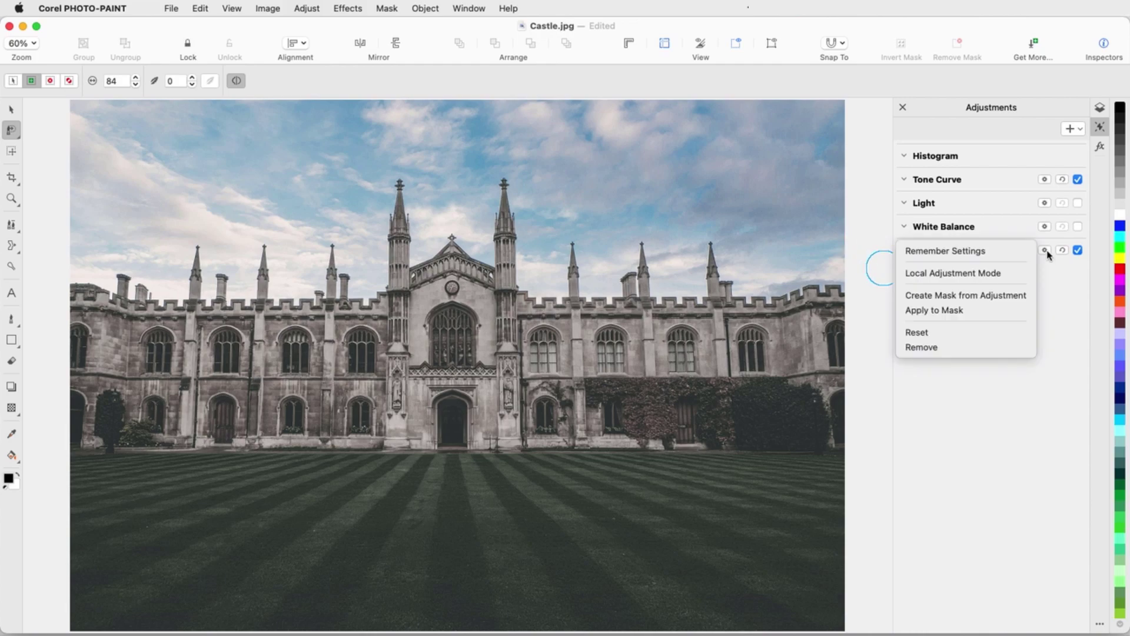
pyautogui.click(1026, 297)
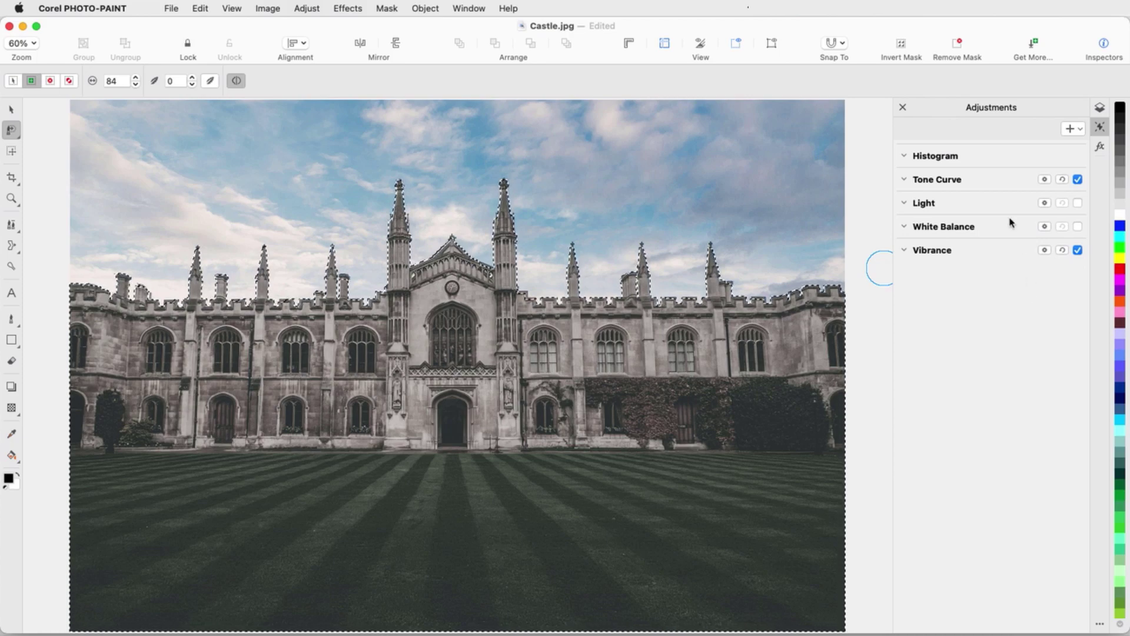
pyautogui.click(387, 9)
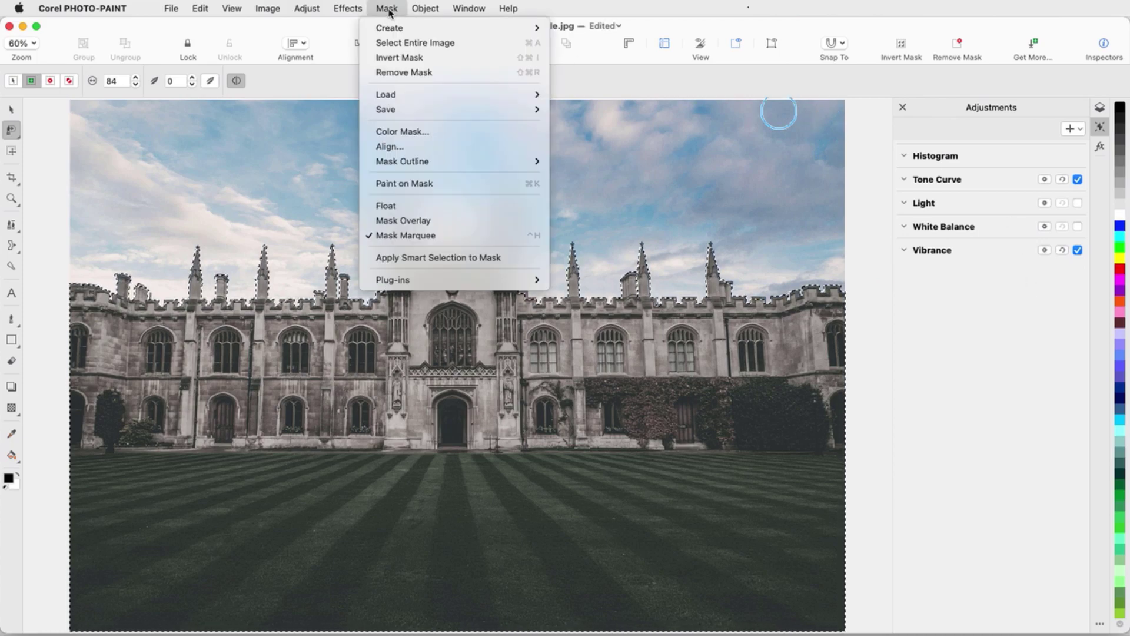
# Step: Invert the mask to cover the sky, then reshape the Tone Curve by lifting the black point and lowering the white point and midpoint
pyautogui.click(404, 57)
pyautogui.click(904, 178)
pyautogui.moveTo(918, 368); pyautogui.dragTo(918, 345)
pyautogui.moveTo(1071, 215); pyautogui.dragTo(1070, 275)
pyautogui.moveTo(994, 309); pyautogui.dragTo(962, 327)
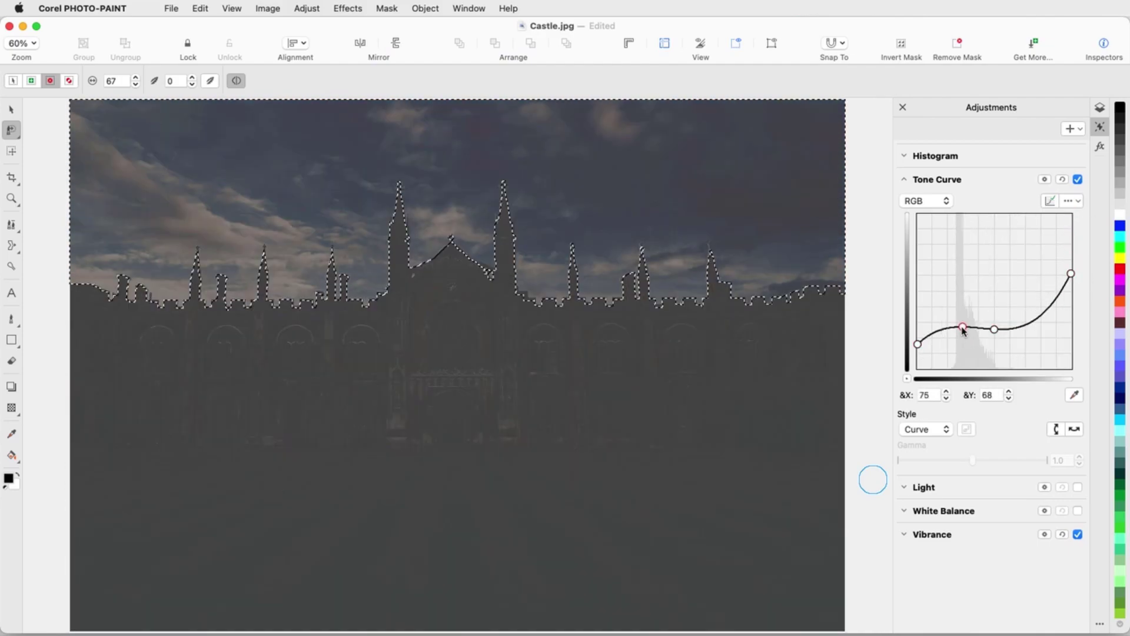
# Step: Confine the Tone Curve adjustment to the inverted sky mask
pyautogui.click(1045, 180)
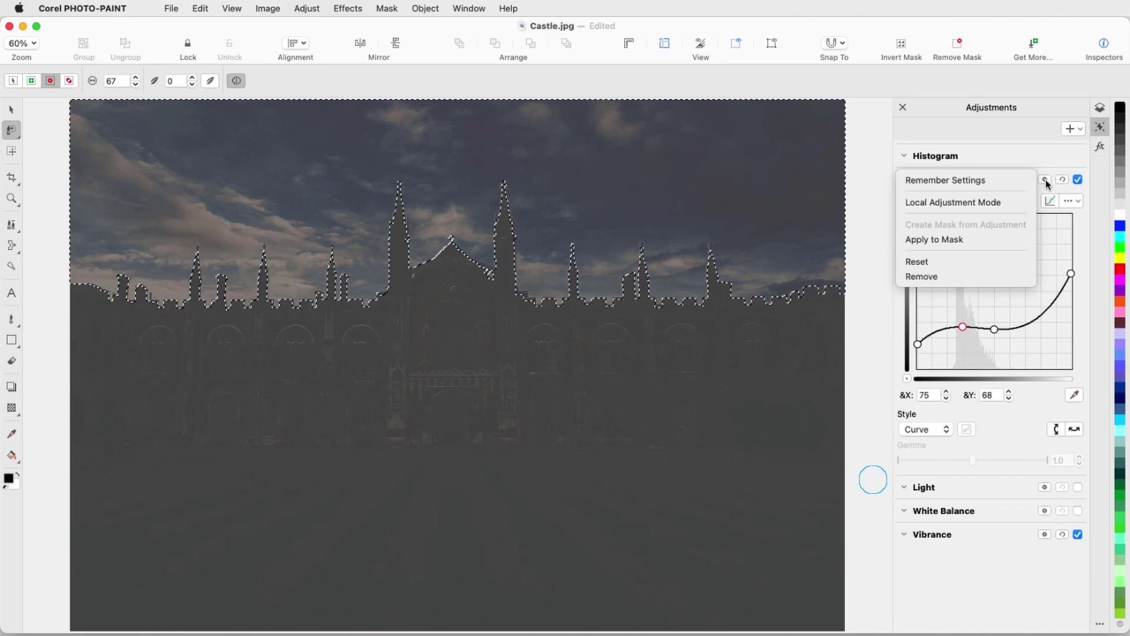
pyautogui.click(1009, 238)
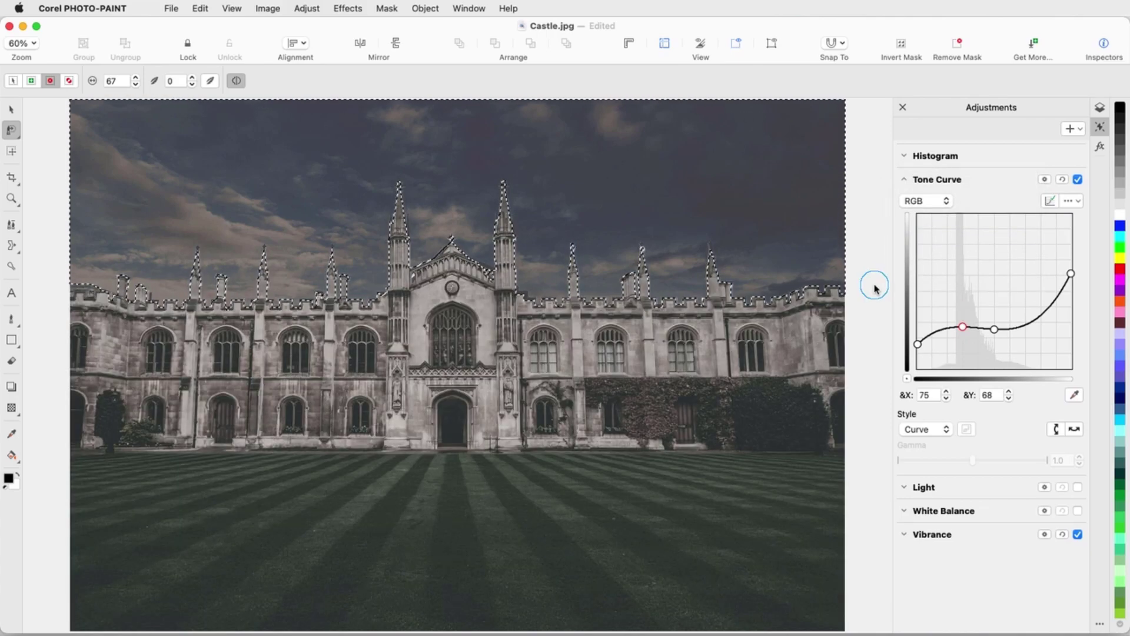
pyautogui.click(394, 8)
# Step: Hide the mask outline, collapse Tone Curve, and show the histogram refreshed for the darker, higher-contrast sky
pyautogui.click(429, 237)
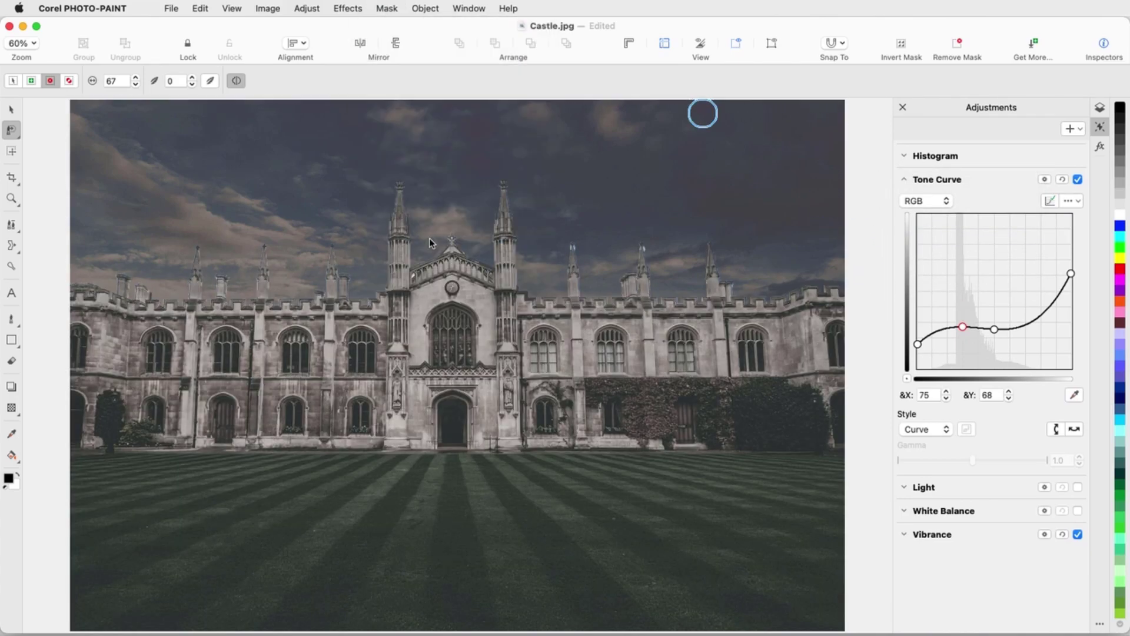
pyautogui.click(906, 179)
pyautogui.click(904, 157)
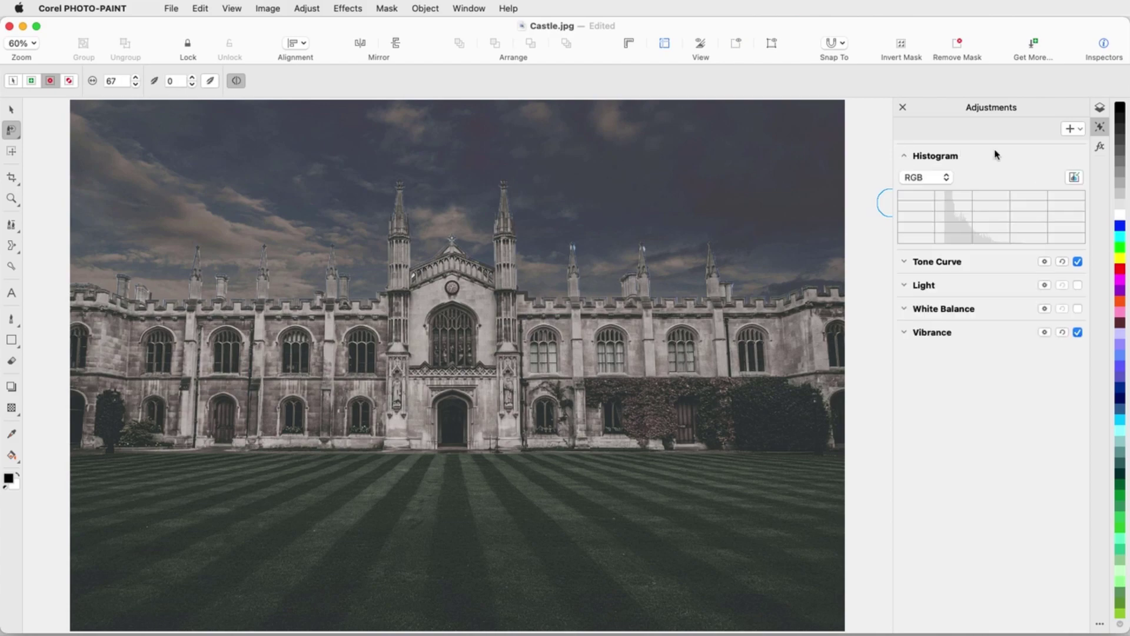
pyautogui.click(1073, 177)
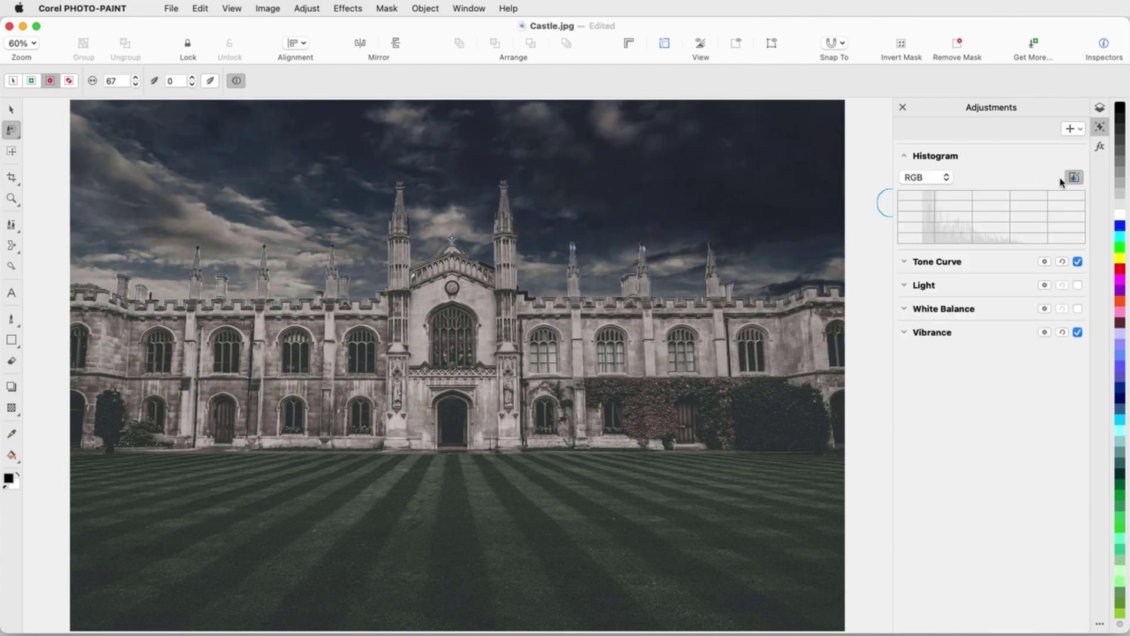